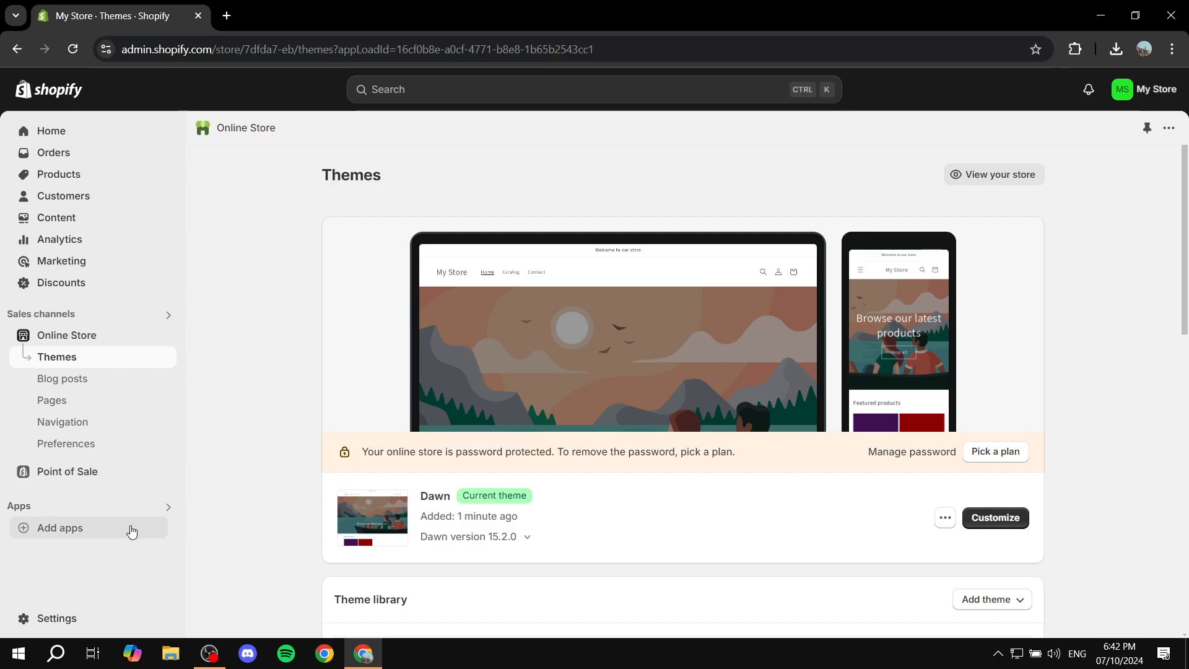
Open the Shopify App Store from the store's app suggestions and search for "loyalty program" apps
click(57, 529)
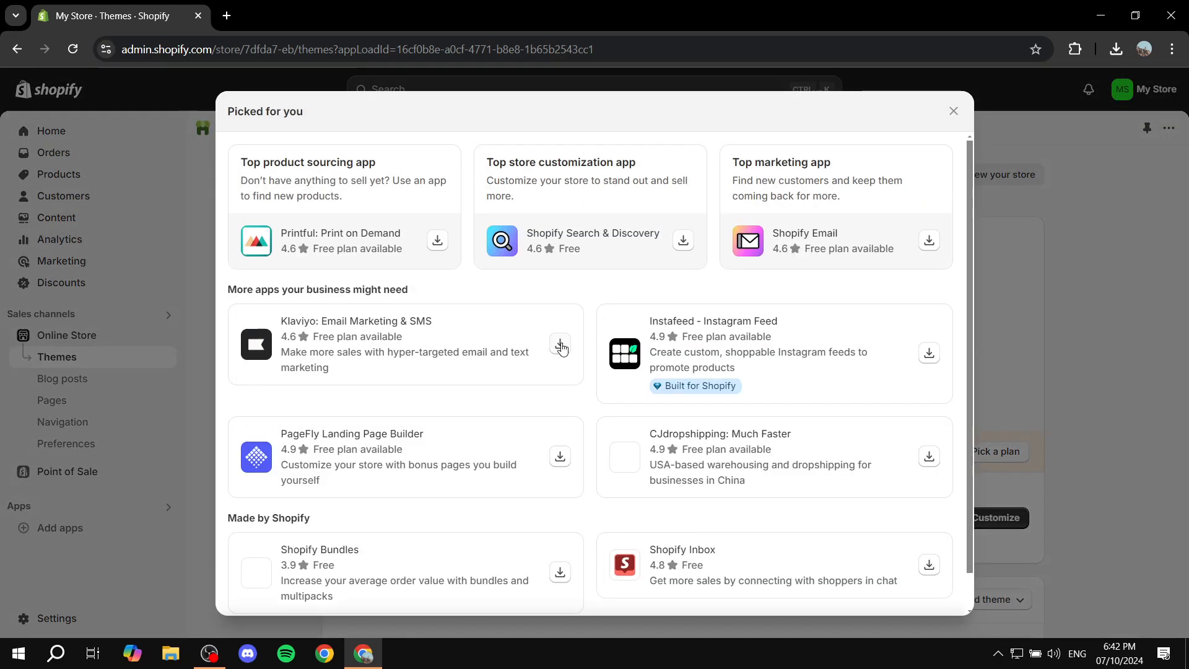
scroll(556, 434, down, 1)
click(461, 597)
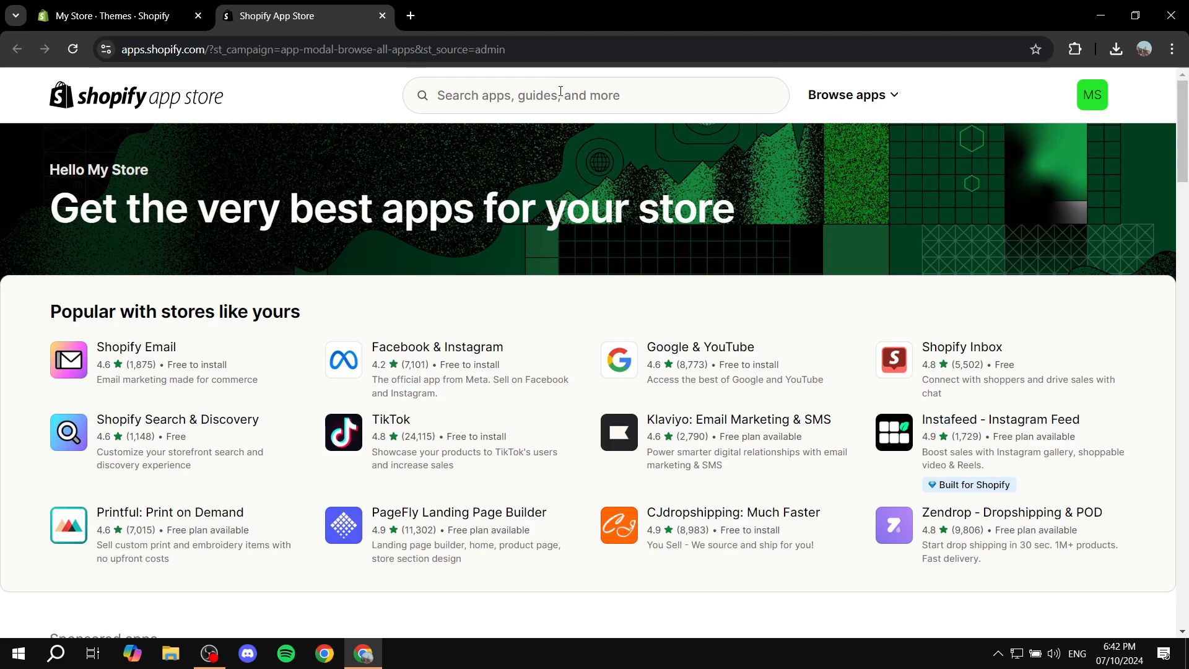
click(560, 91)
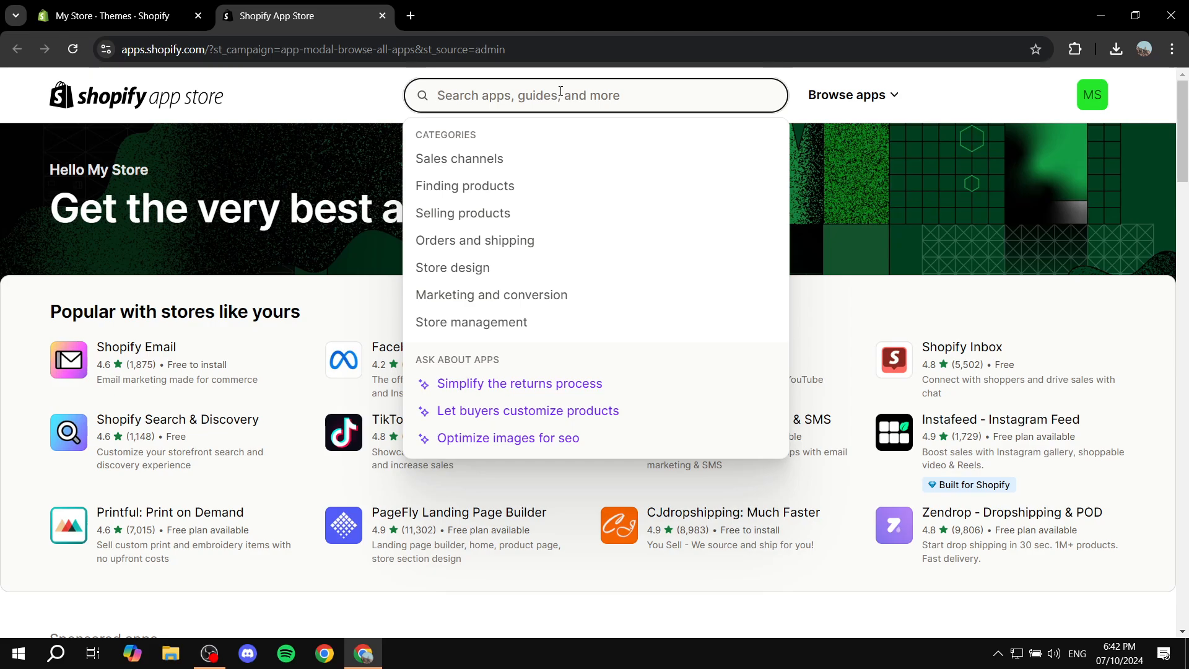
text(Loyalty)
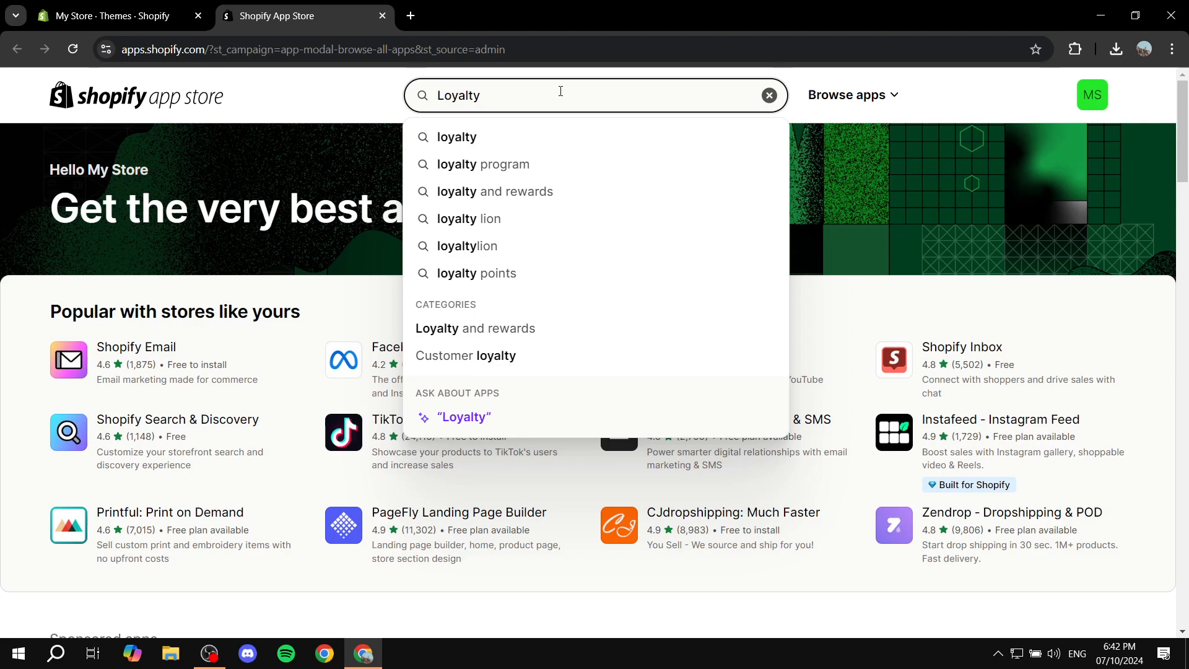
click(500, 166)
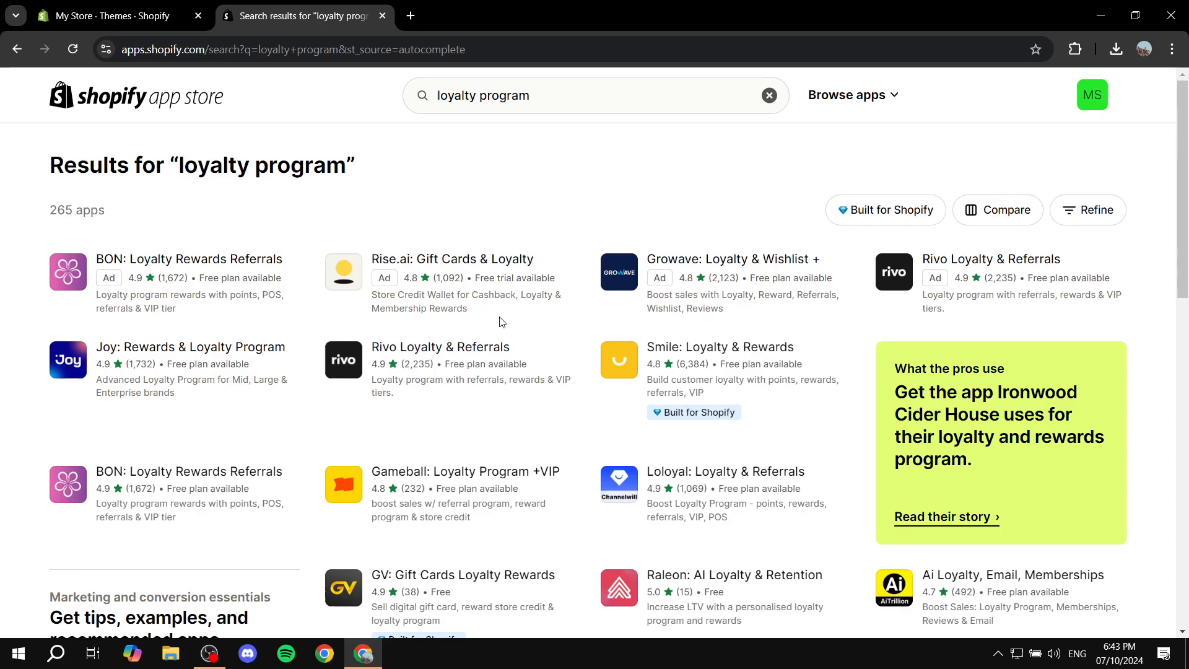
Browse the loyalty program results and open the Smile: Loyalty & Rewards listing
scroll(619, 316, down, 1)
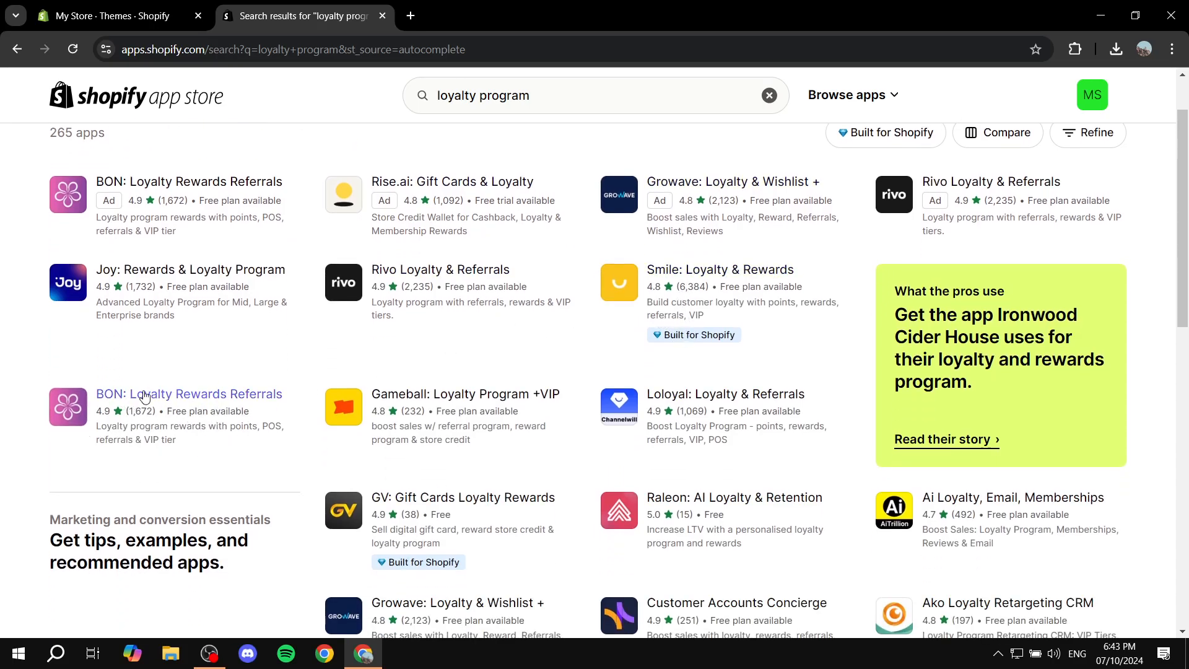
scroll(619, 405, down, 3)
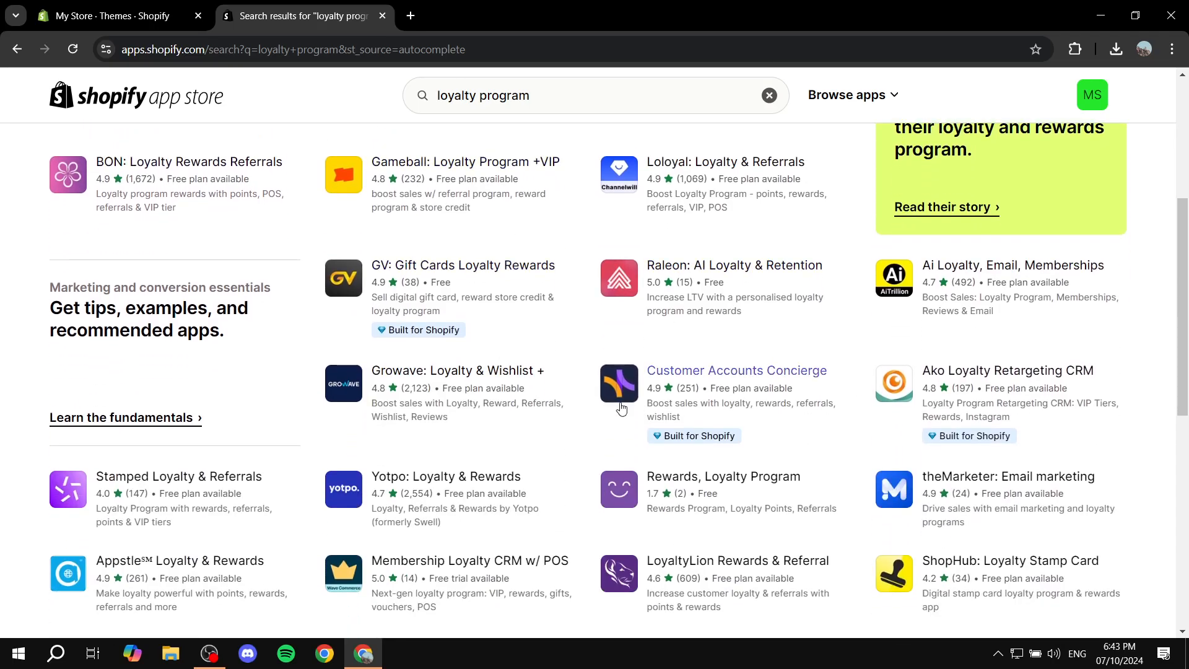
scroll(724, 339, up, 1)
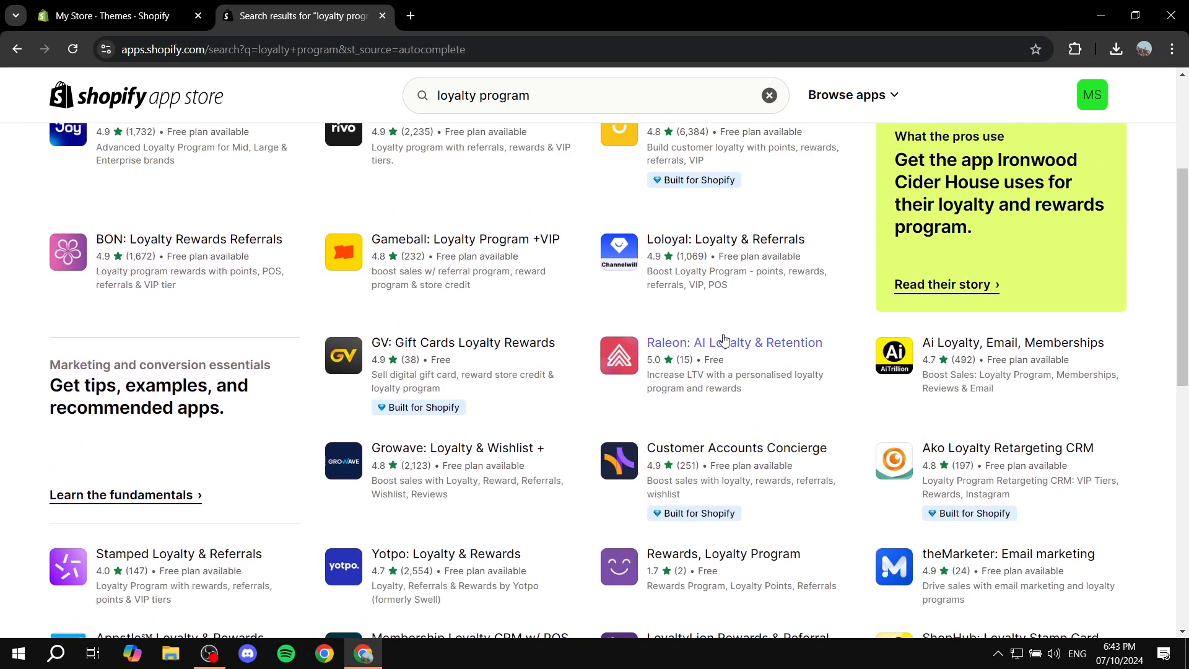
scroll(712, 340, up, 1)
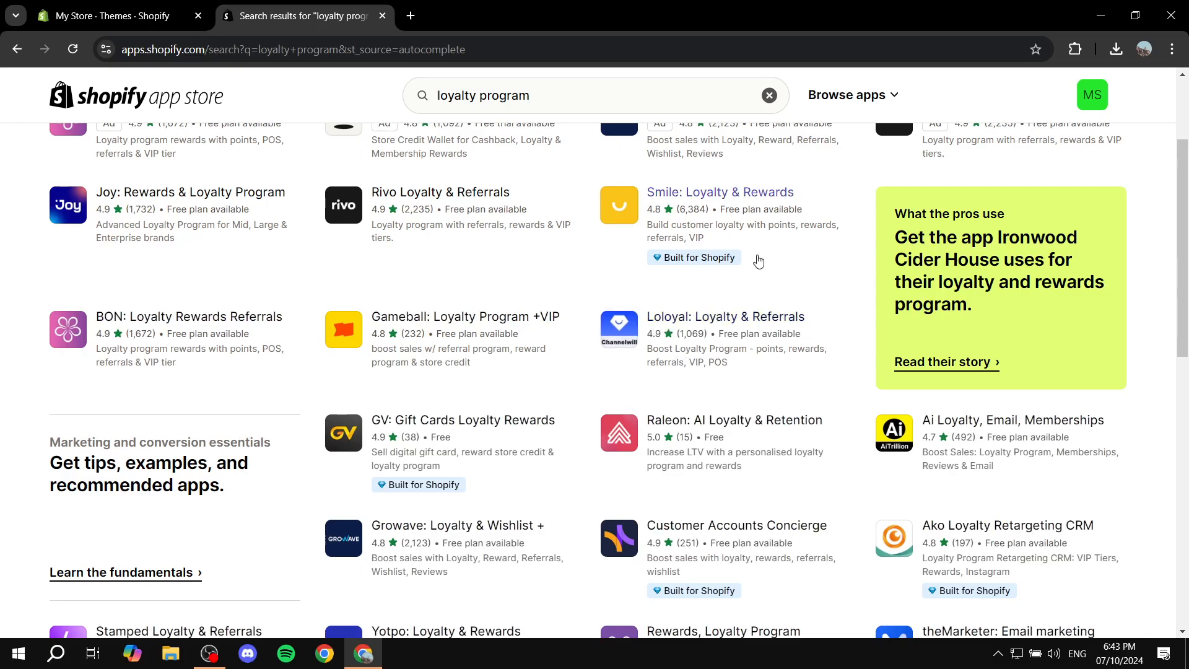
scroll(743, 216, up, 1)
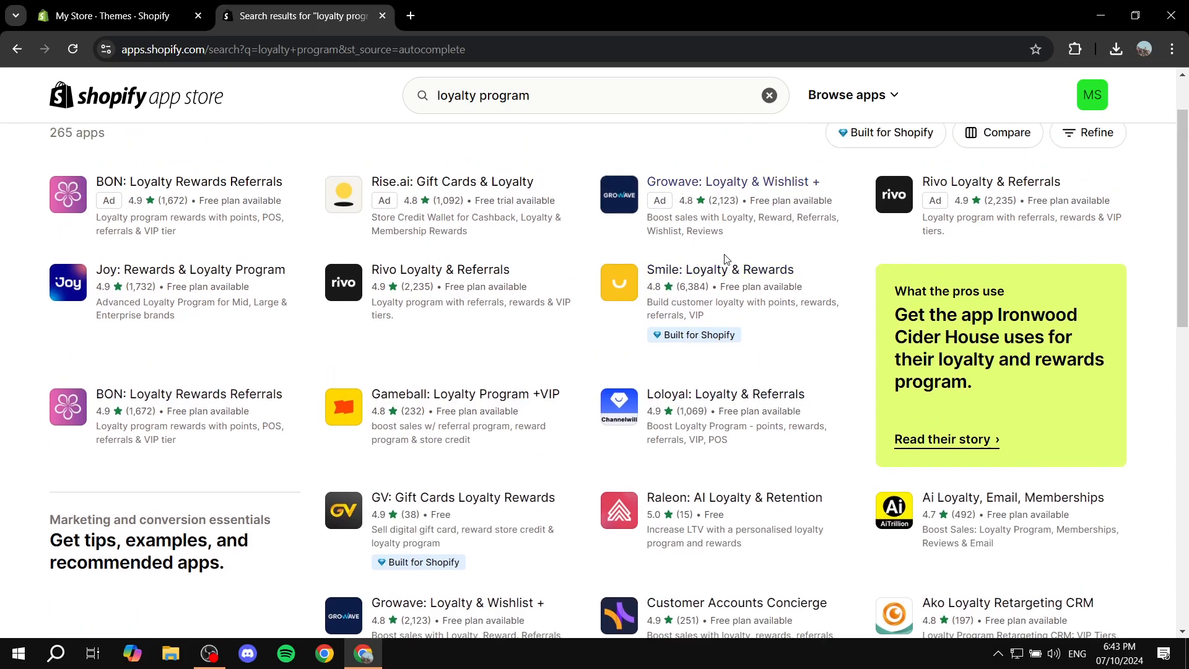
click(722, 292)
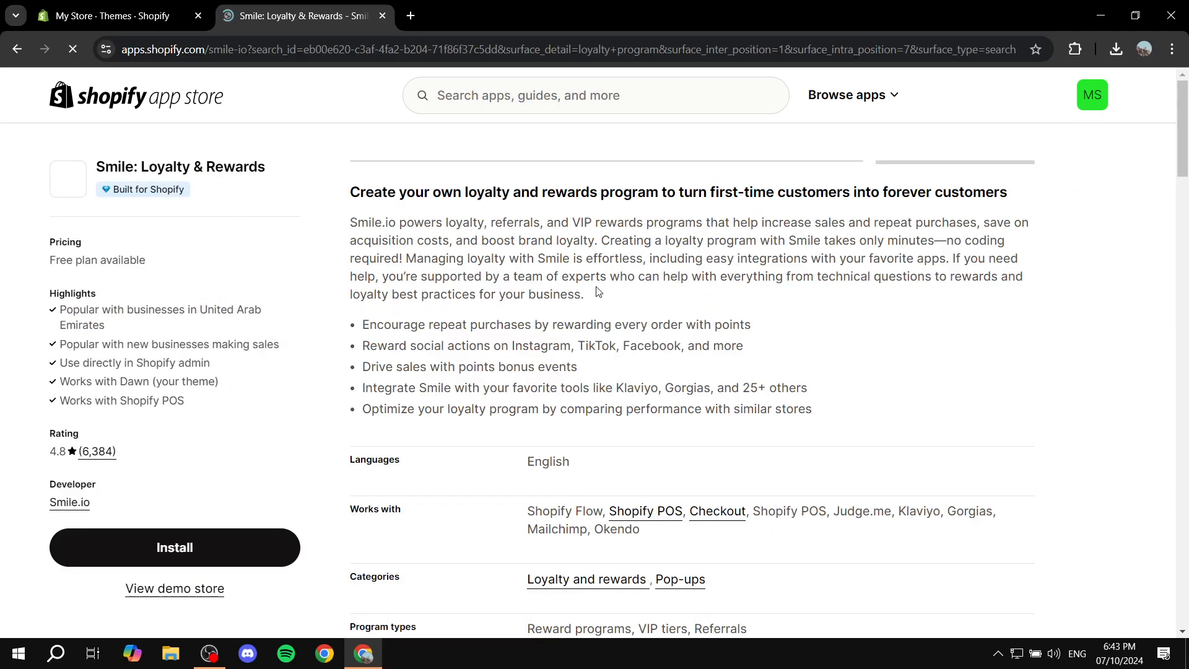
Check the Smile: Loyalty & Rewards pricing plans and install the app on the store
scroll(309, 450, down, 5)
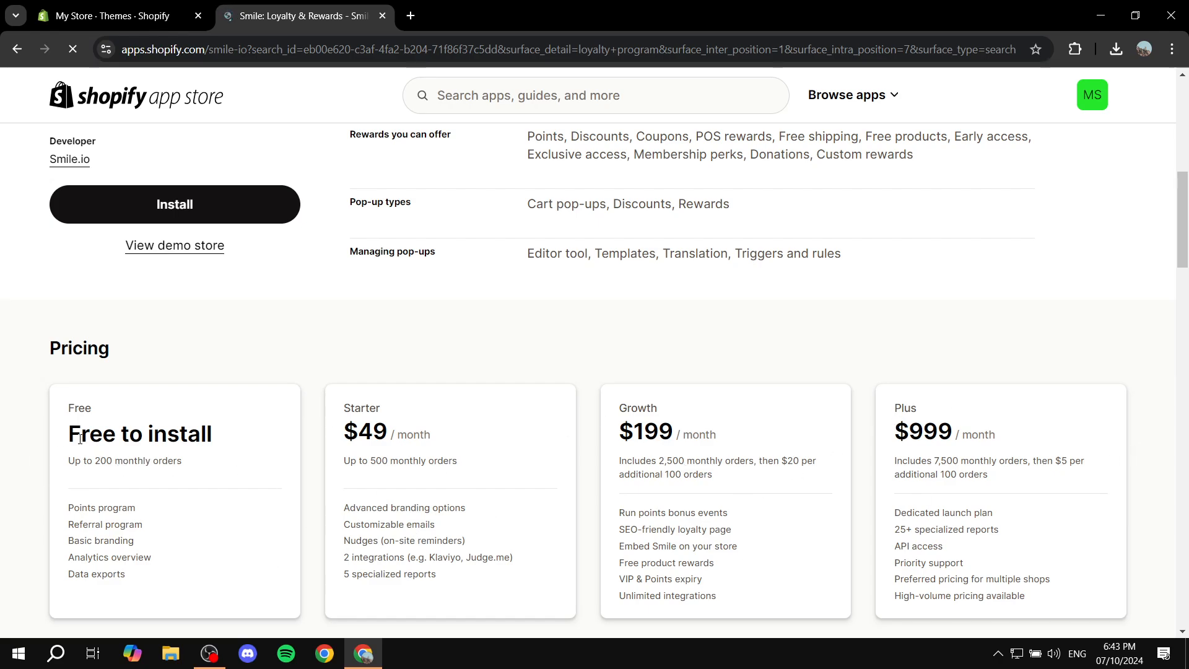
click(243, 217)
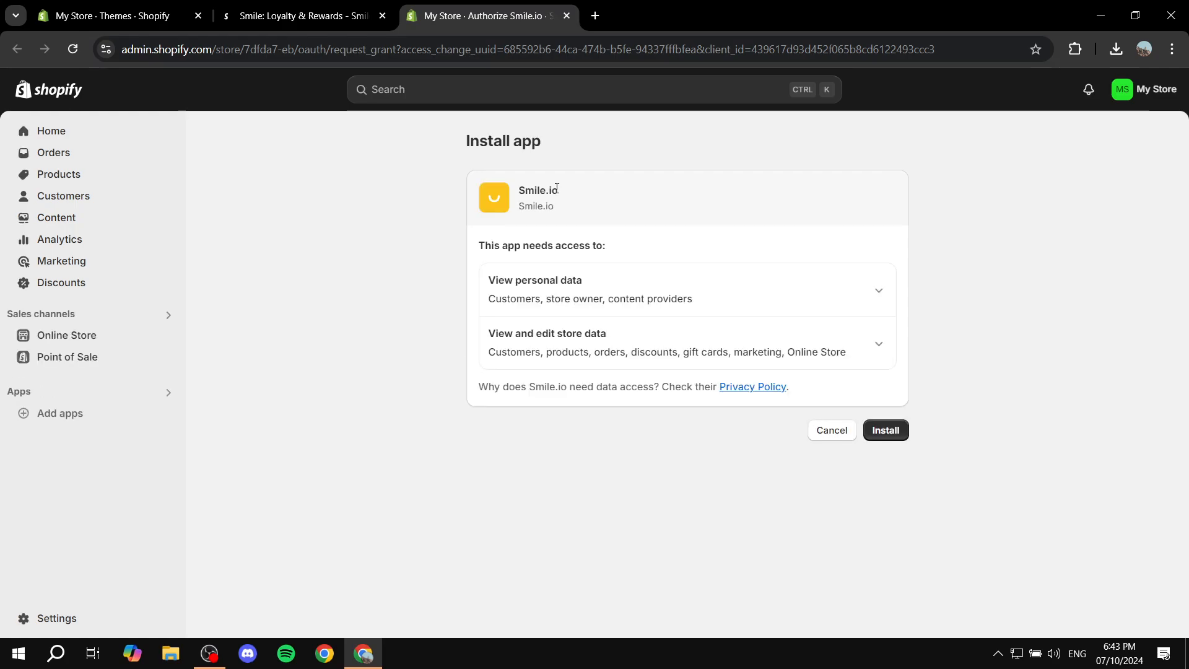
click(898, 443)
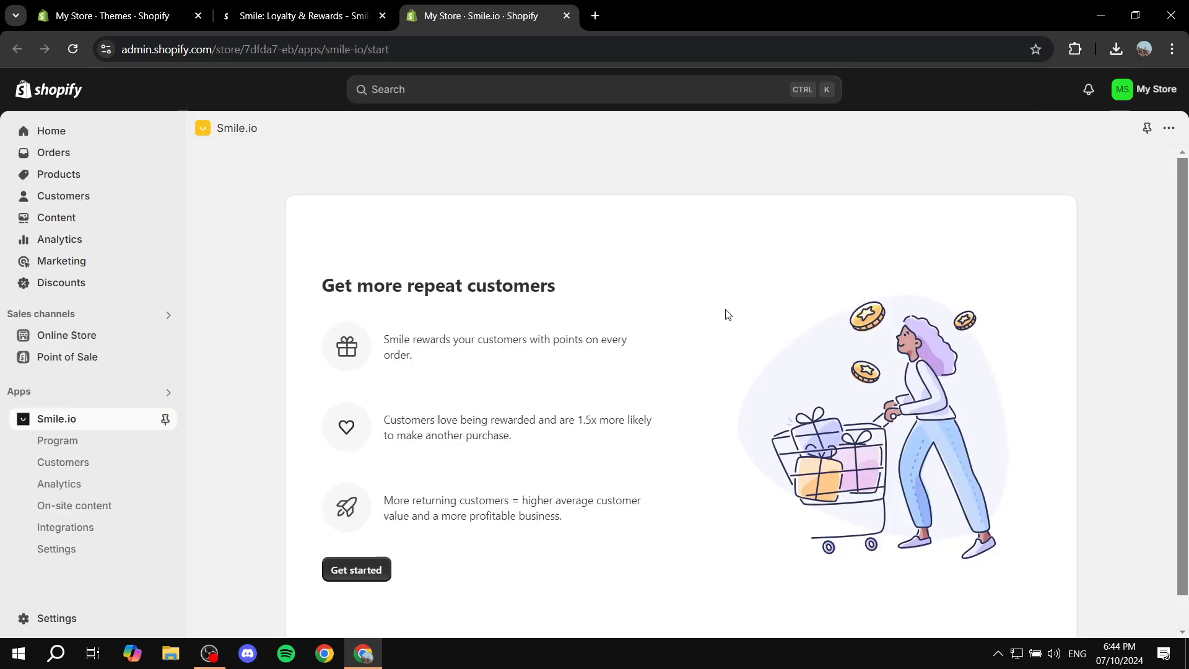
Read the three loyalty program benefits listed on Smile.io's "Get more repeat customers" introduction page
drag(320, 285, 596, 285)
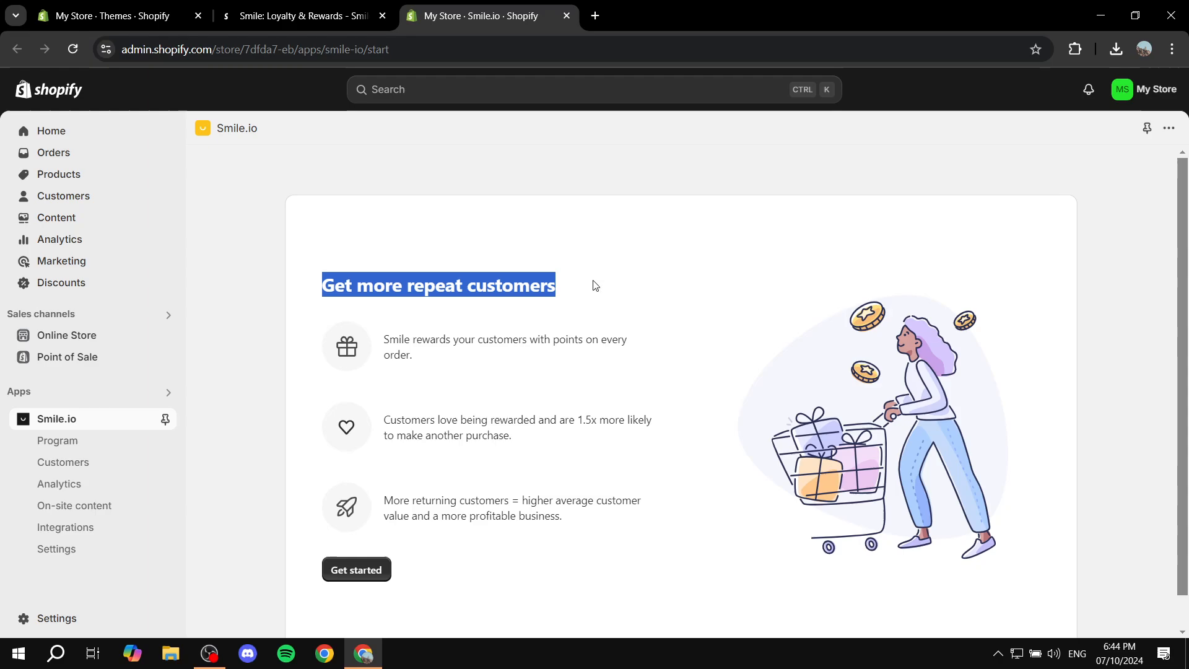
click(408, 348)
drag(376, 344, 603, 338)
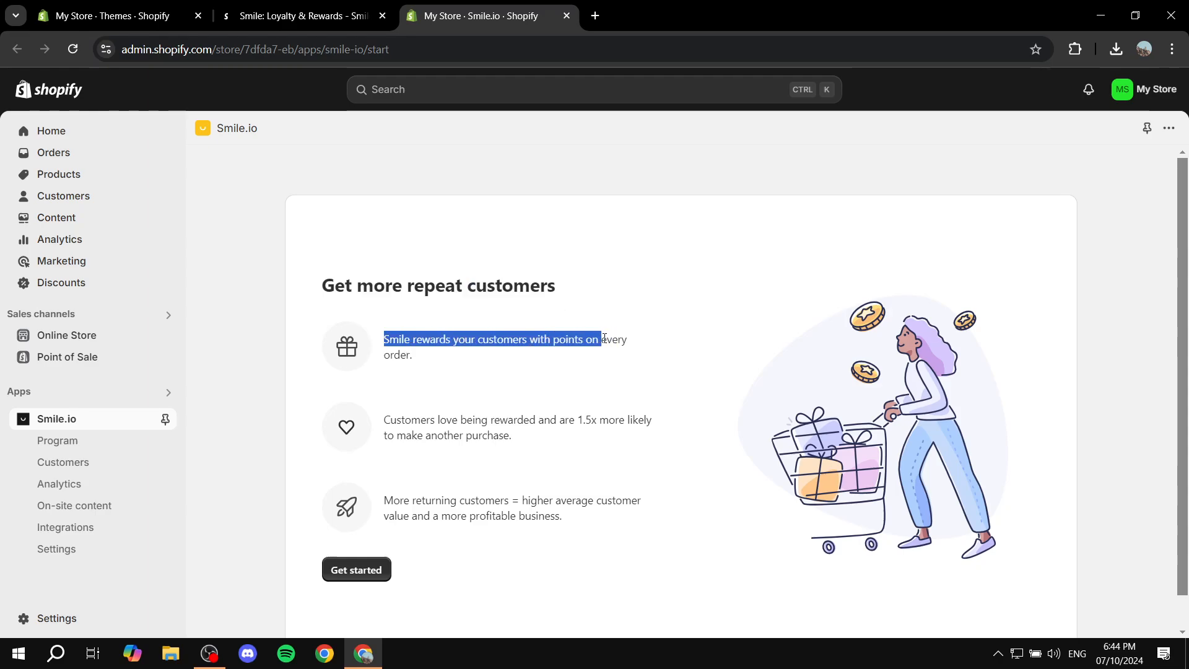
click(580, 359)
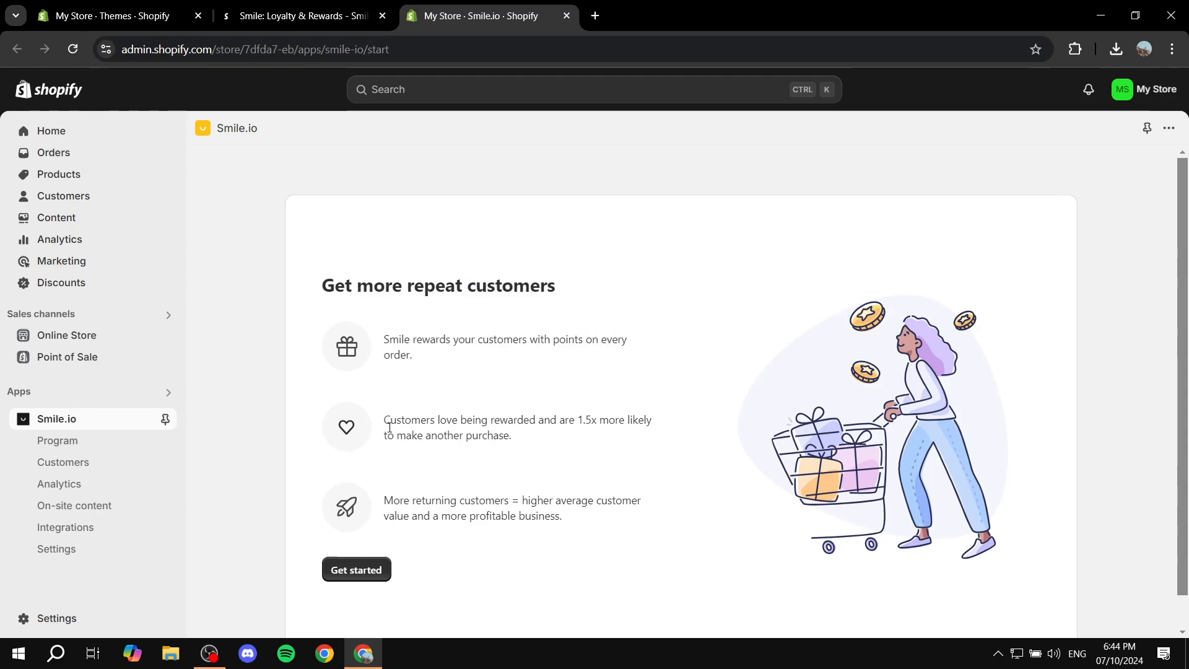
drag(386, 422, 577, 419)
click(675, 406)
scroll(480, 427, down, 1)
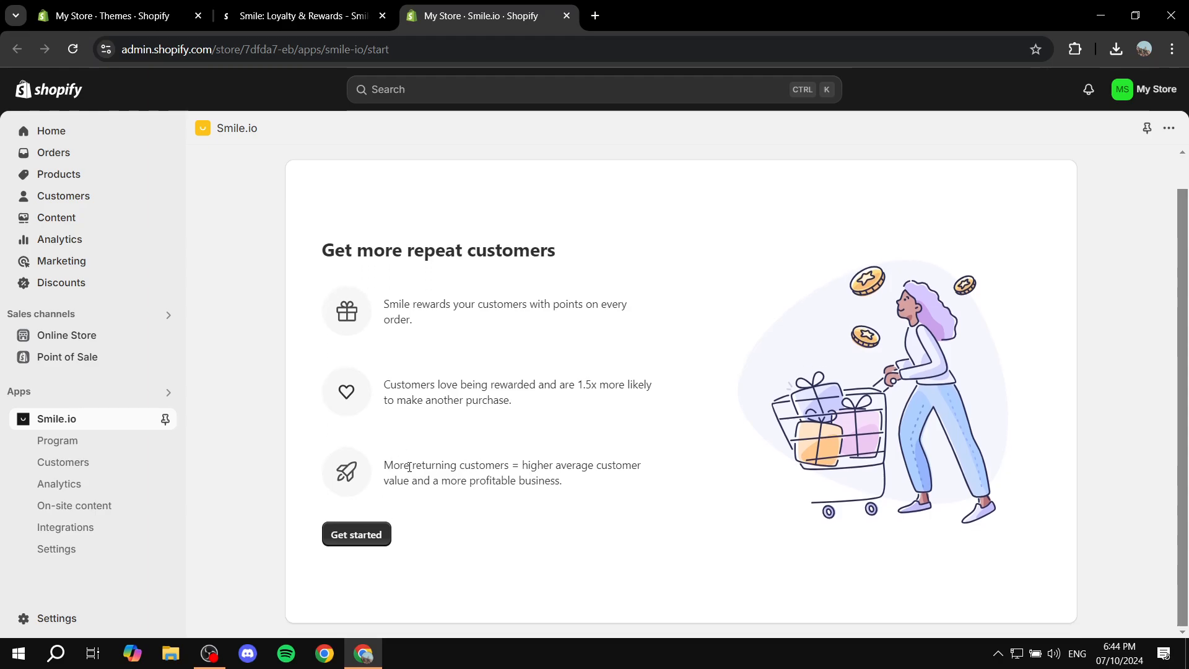
drag(409, 467, 566, 465)
click(606, 514)
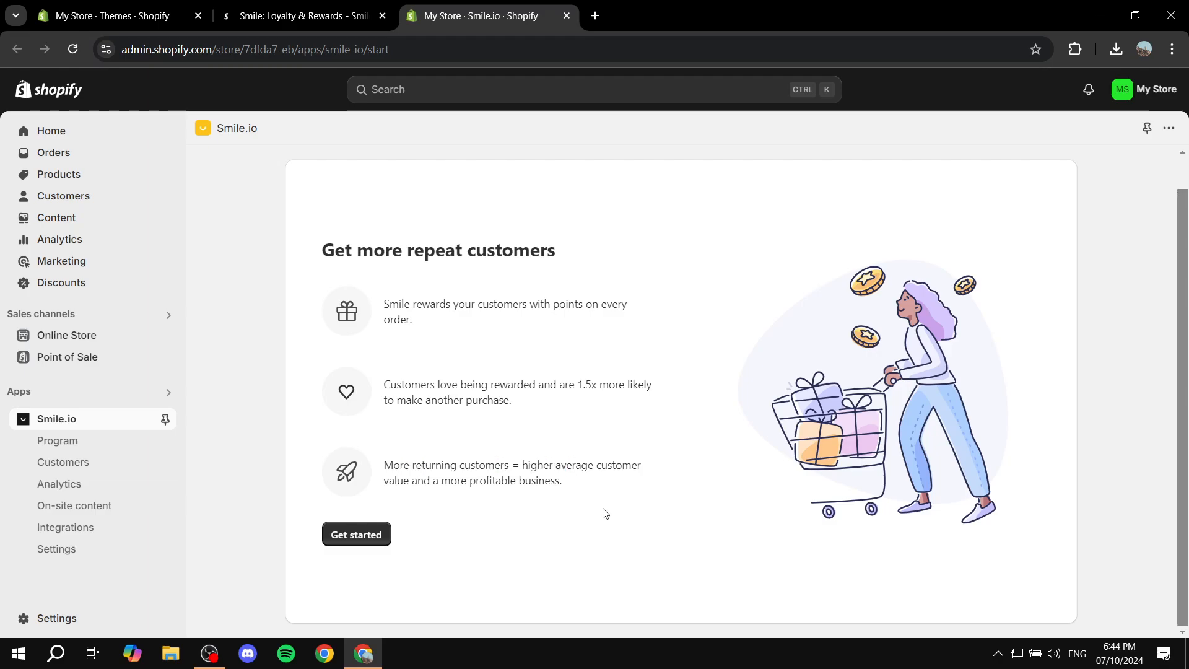
Start the Smile.io setup with 5% back in points on every order and continue to the program styling page
click(356, 536)
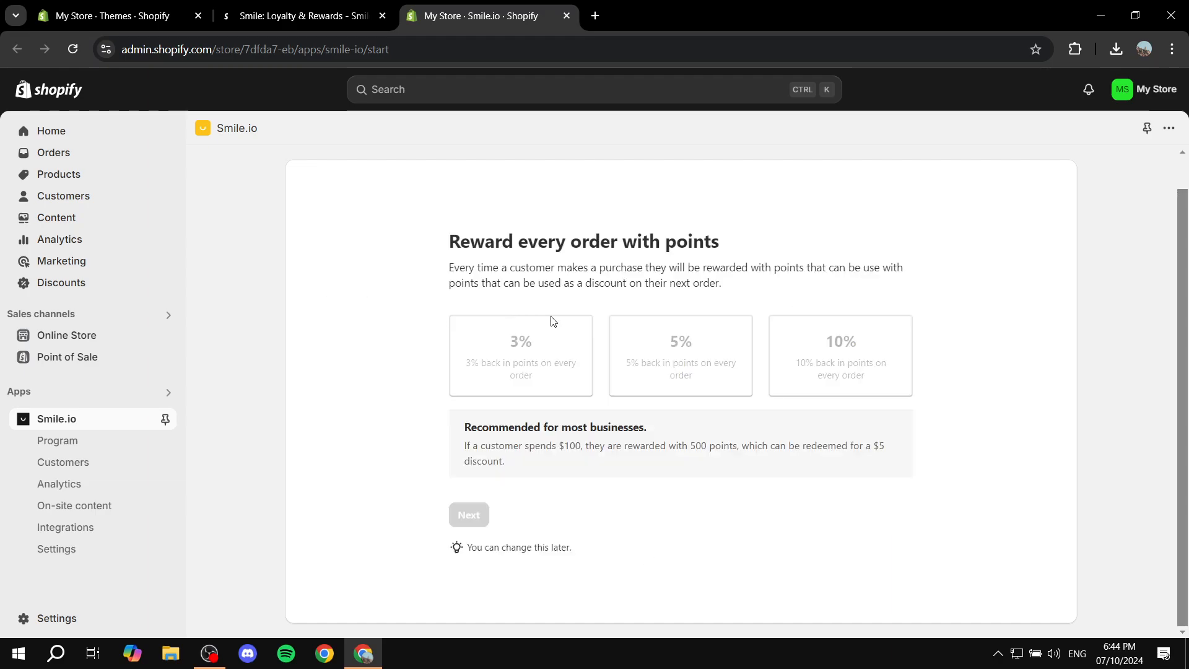
click(614, 389)
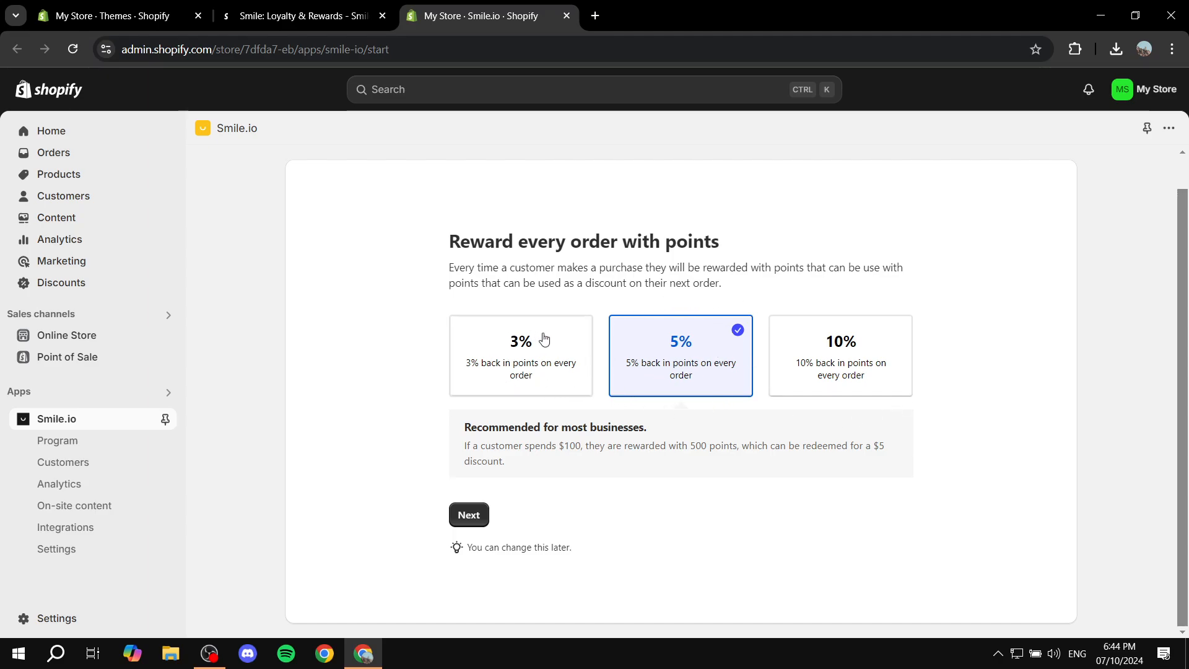
click(781, 371)
click(588, 360)
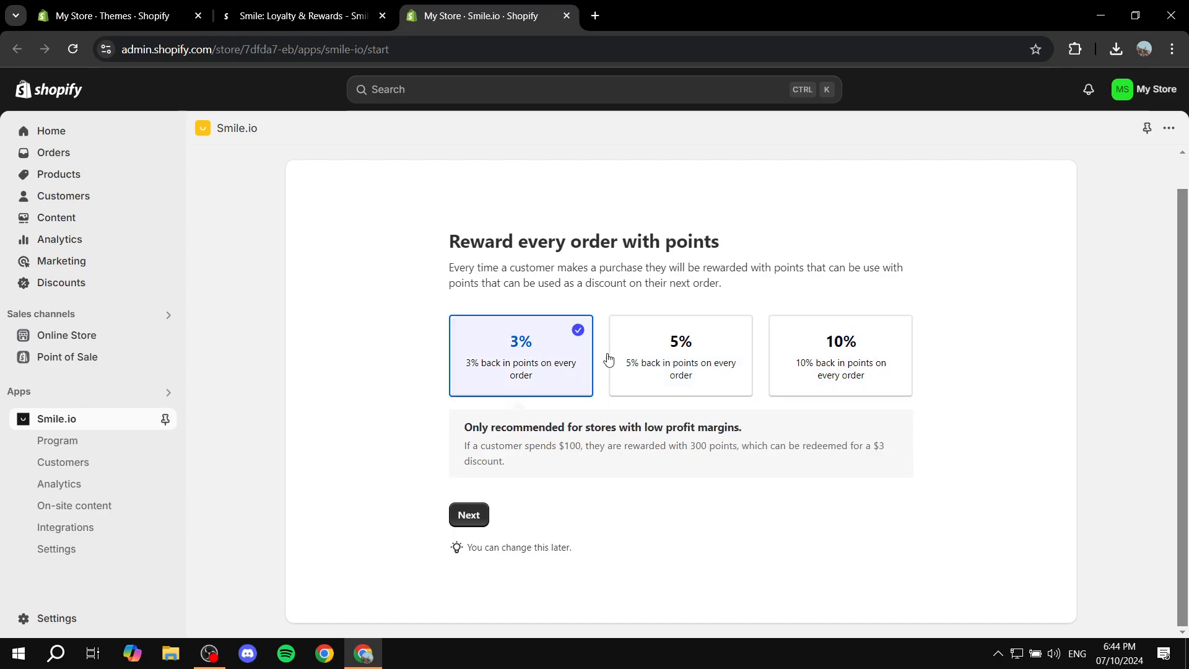
click(671, 361)
click(828, 361)
click(613, 352)
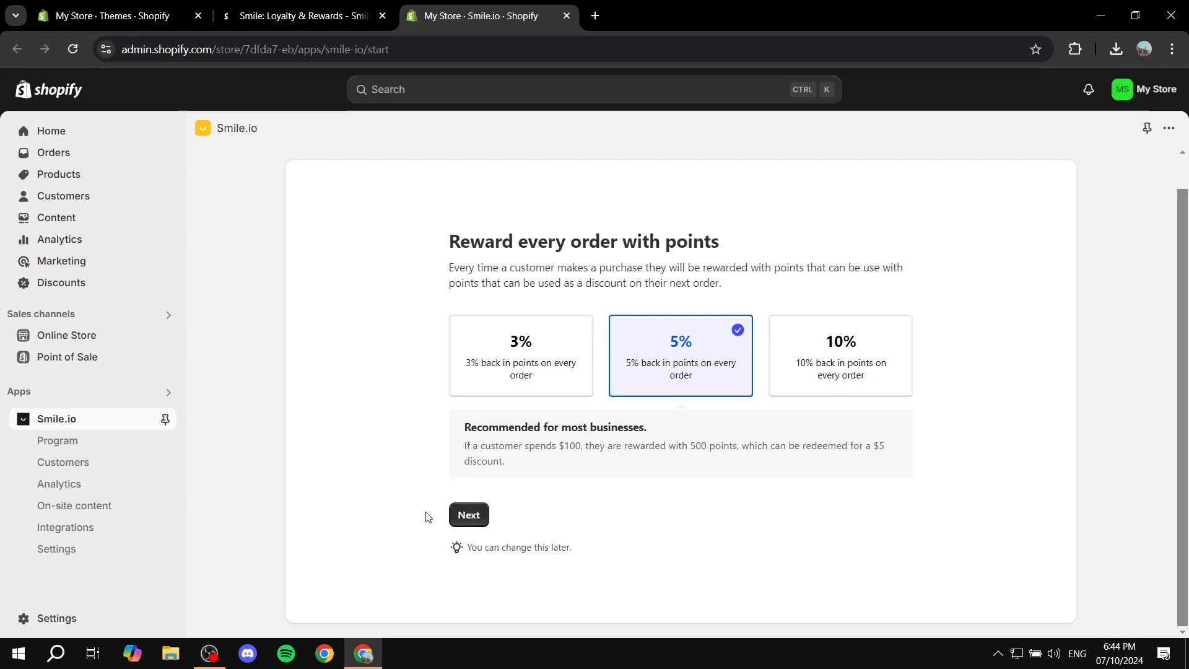
click(468, 515)
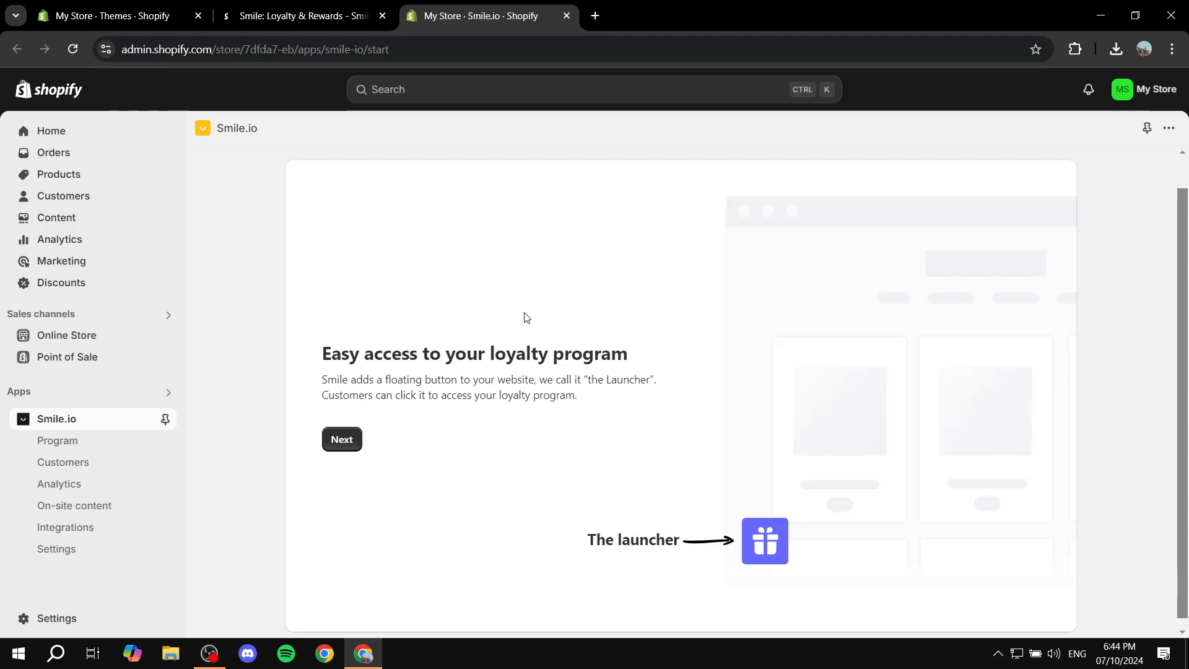
click(341, 431)
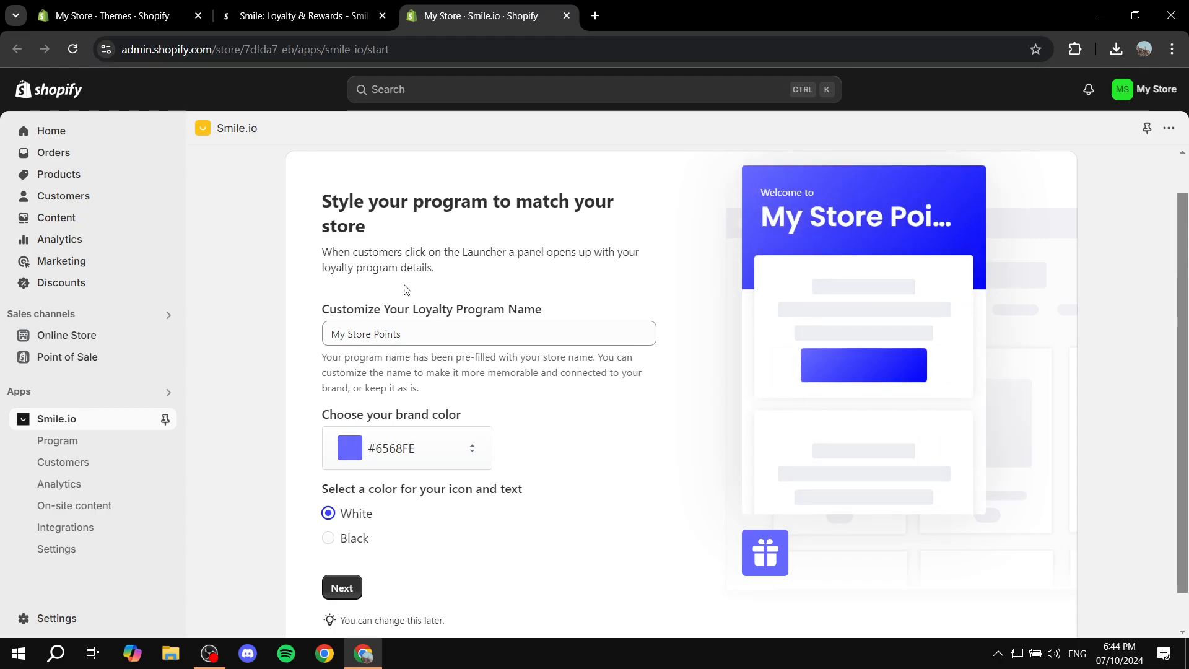
Review the loyalty program name and set the program's brand color to purple #9065fe
drag(464, 309, 589, 312)
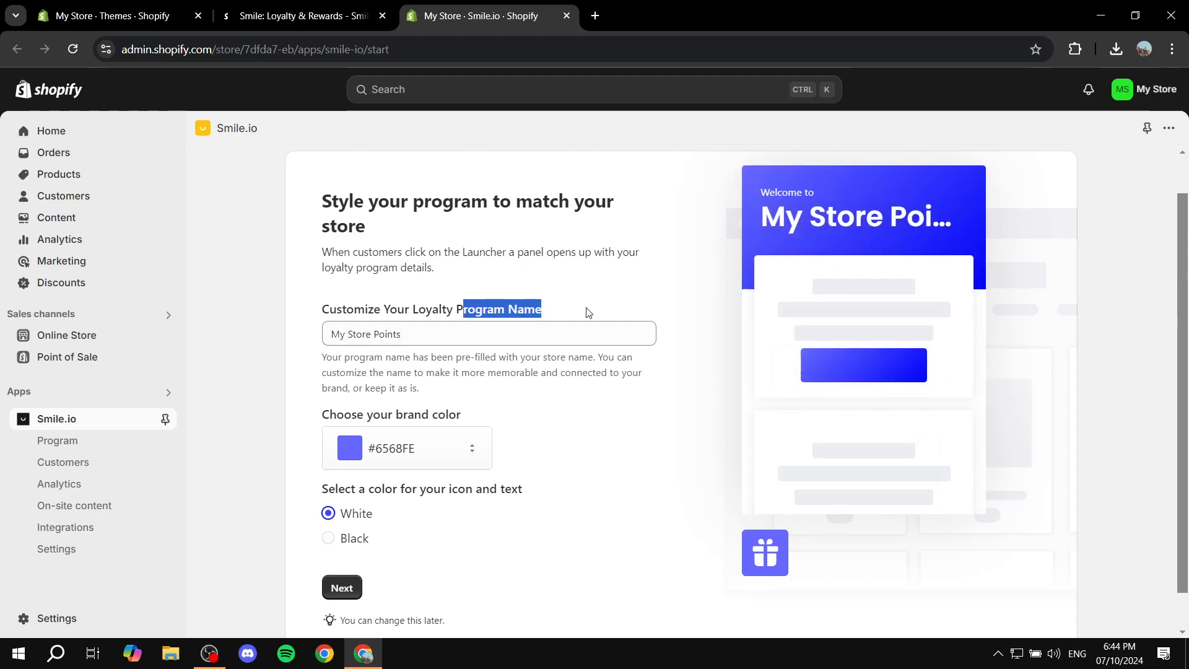
click(589, 313)
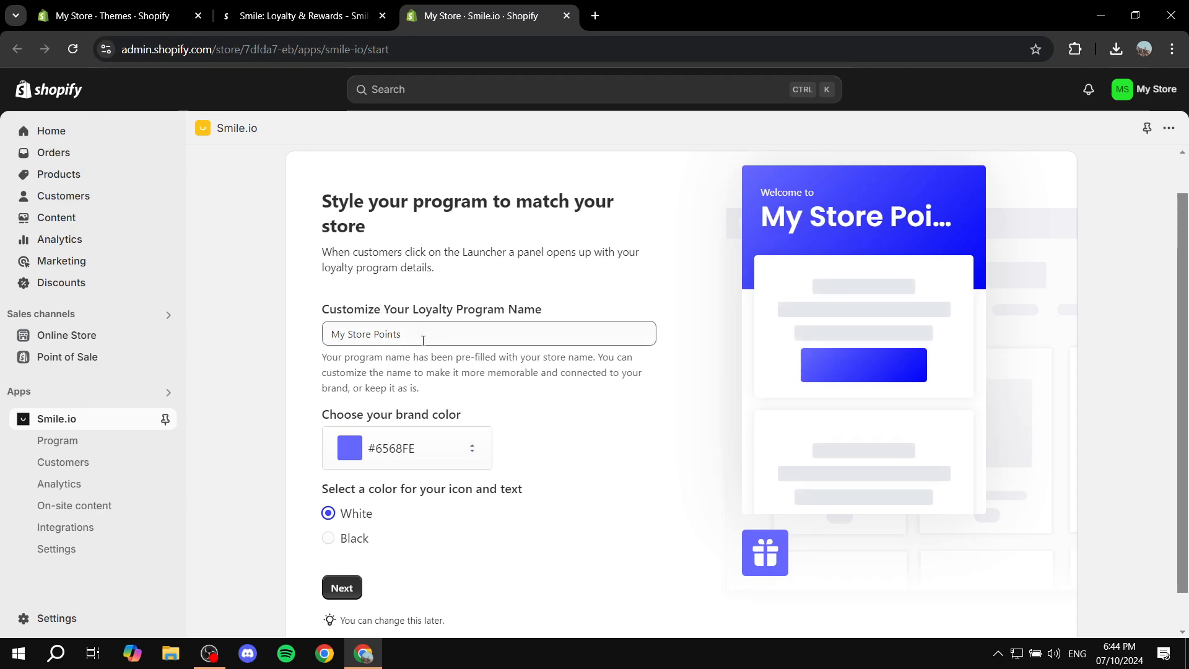
click(568, 333)
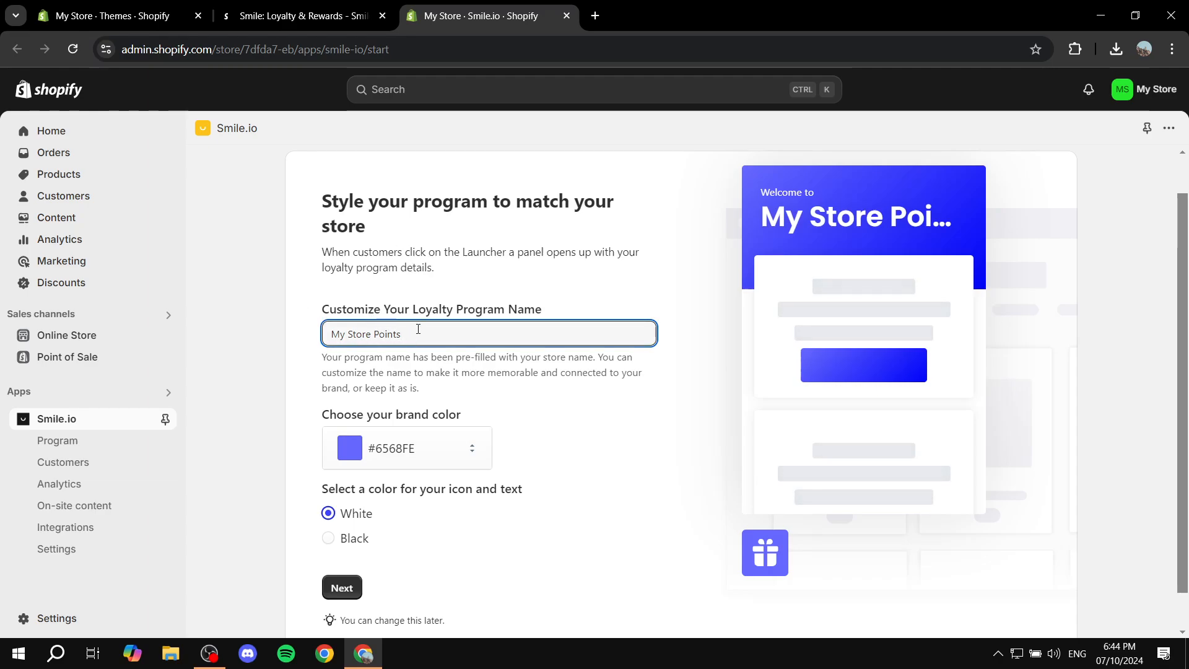
drag(423, 333, 317, 337)
click(317, 338)
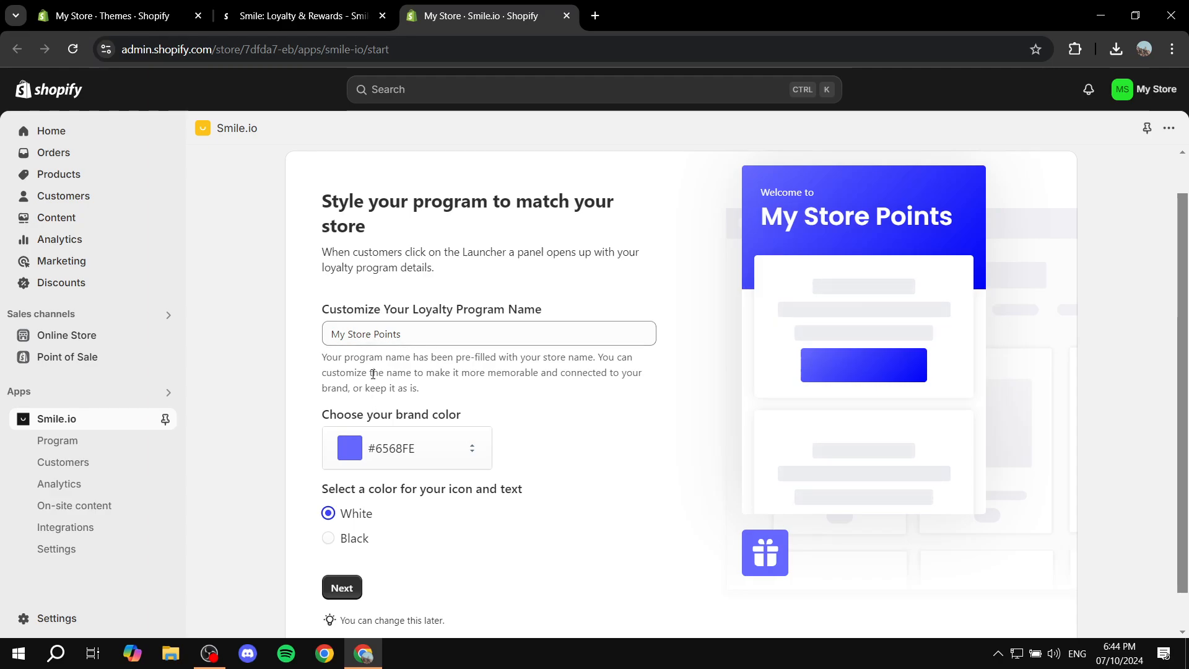
scroll(373, 374, down, 1)
click(403, 407)
click(532, 480)
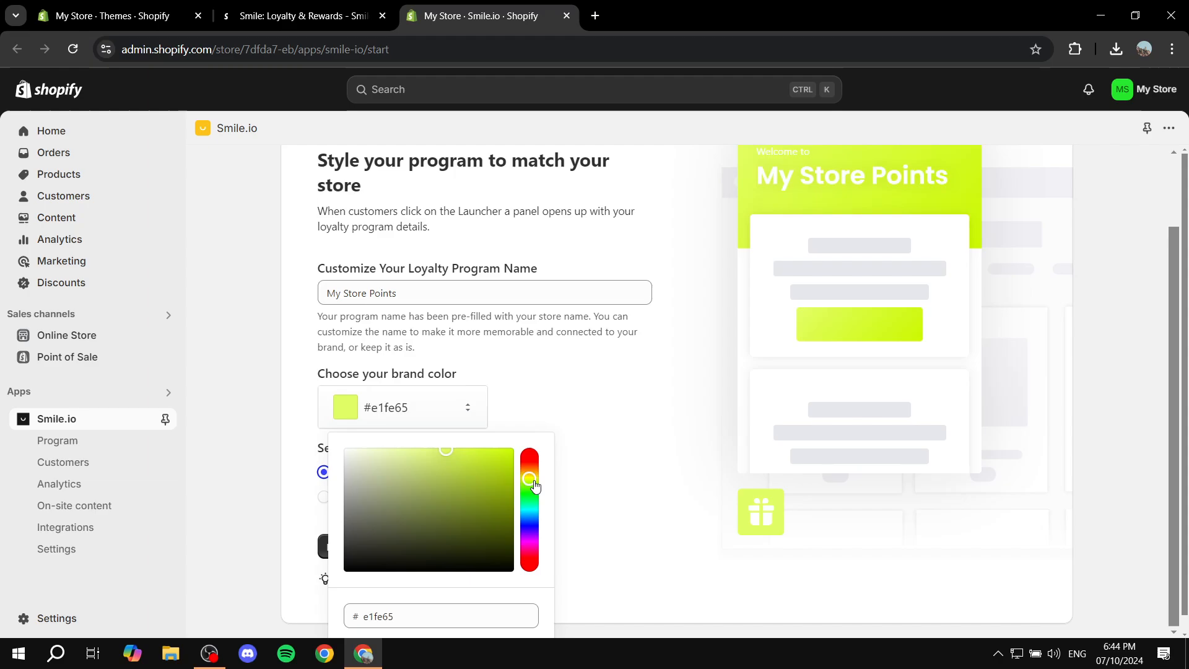
drag(536, 486, 535, 537)
click(639, 484)
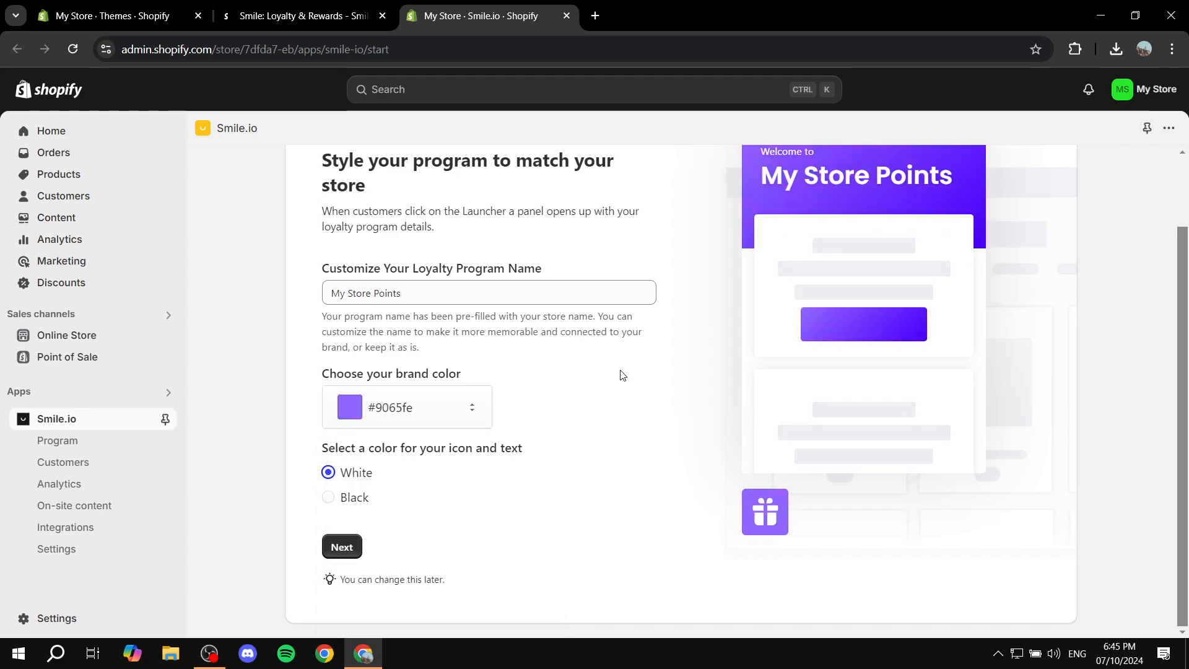
Set the icon and text color to Black and continue to the program launch page
click(328, 497)
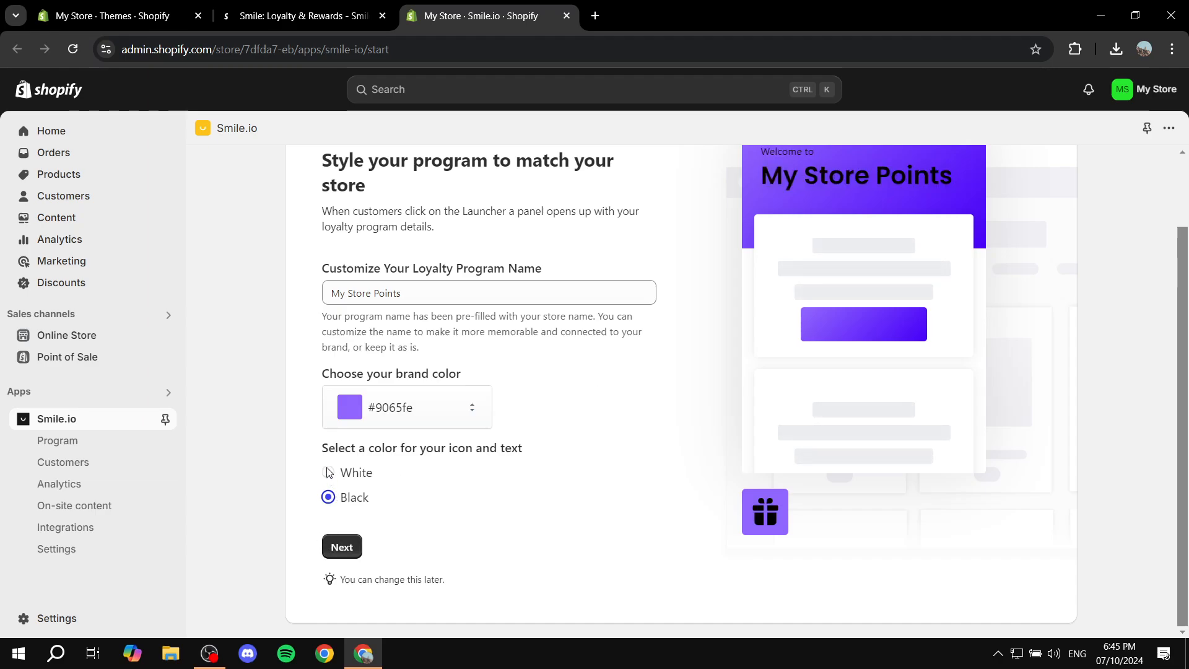
click(328, 473)
click(328, 497)
drag(324, 448, 567, 454)
click(573, 456)
click(341, 548)
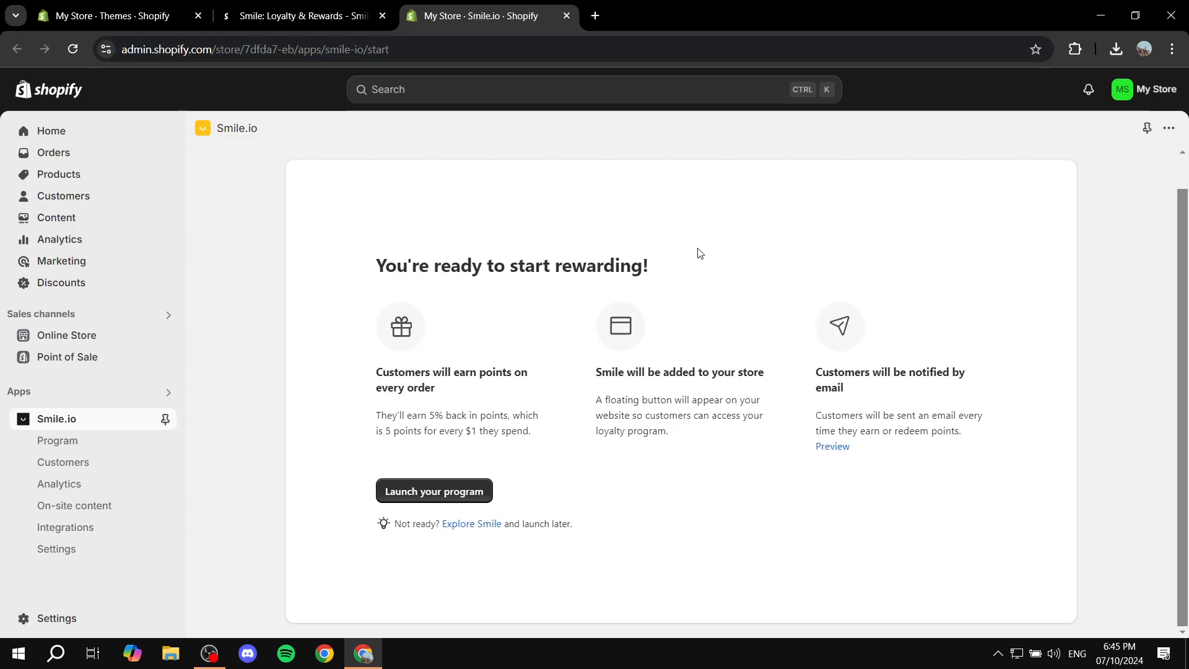
Launch the loyalty program and open the Shopify theme settings at the Smile.io app embed
click(445, 491)
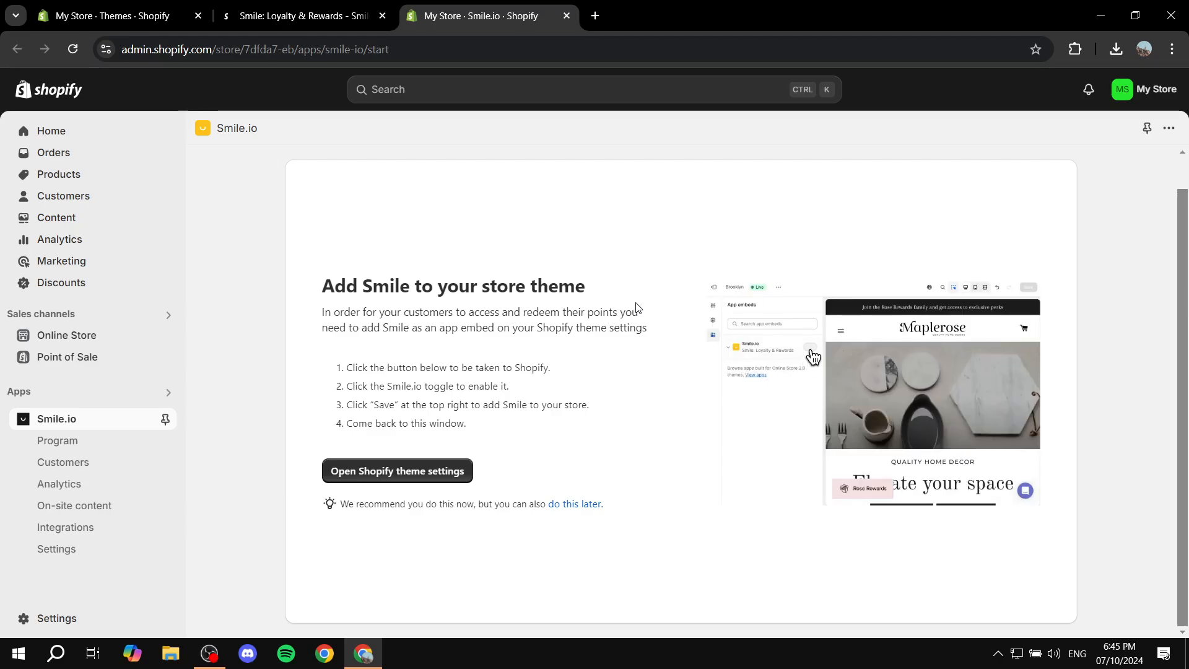
click(460, 474)
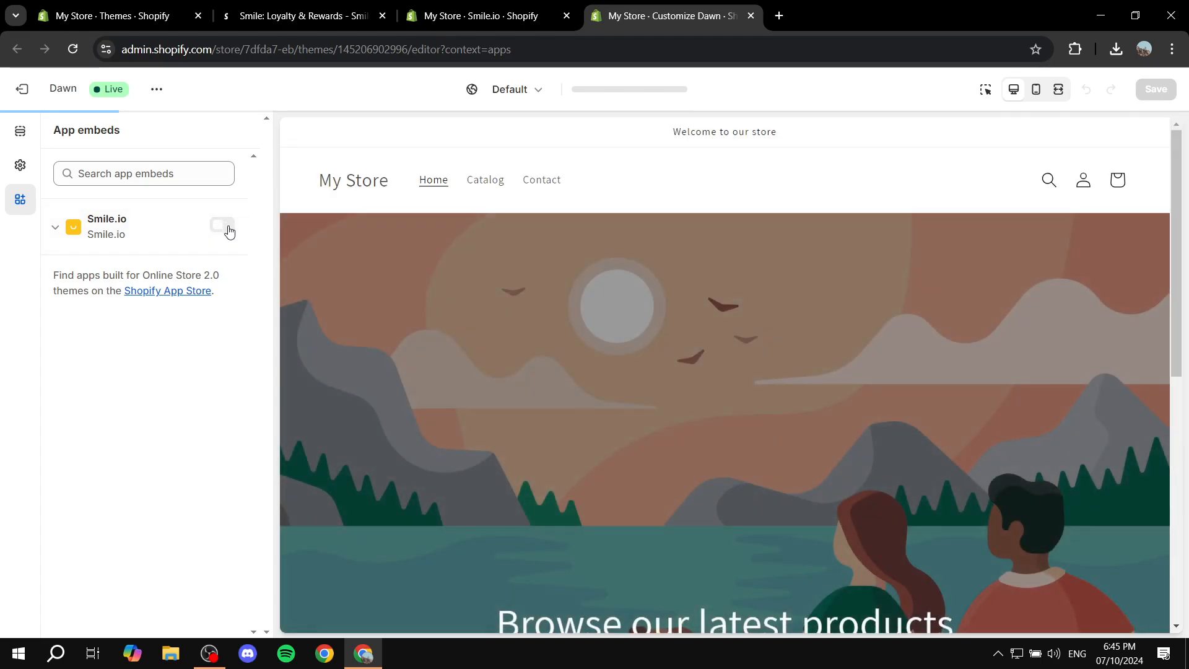
Enable the Smile.io app embed in the Dawn theme, save the theme and close the theme editor
click(221, 225)
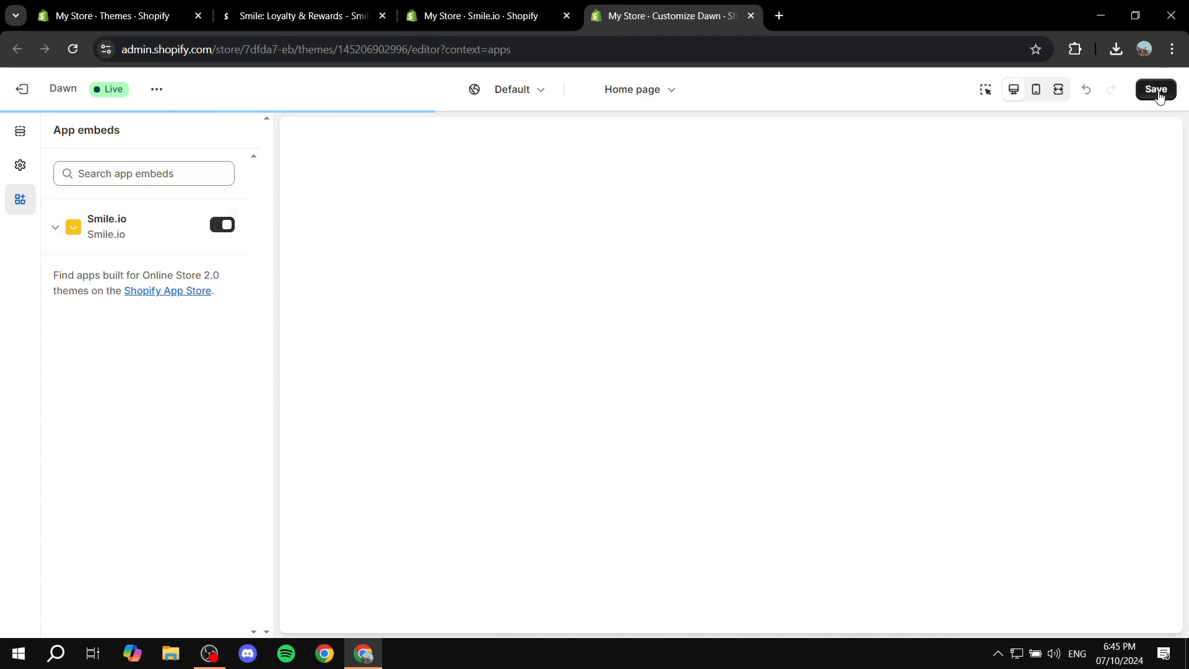
click(1158, 90)
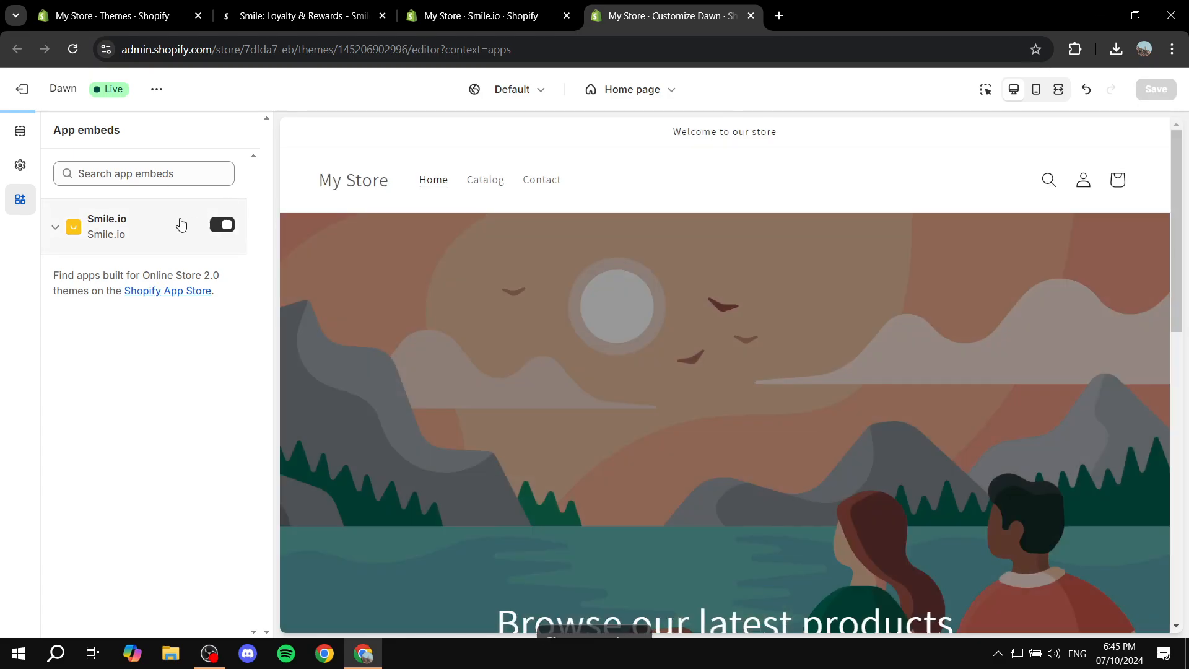
click(751, 16)
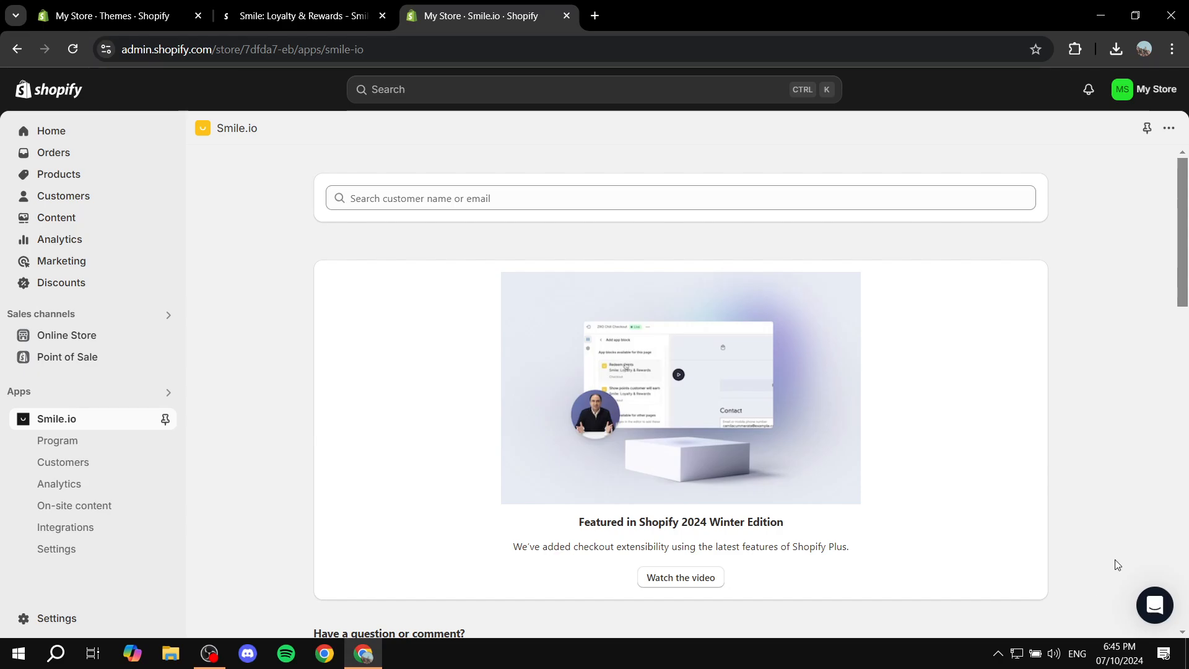
View the live online store from the Shopify admin and open its Rewards panel
scroll(1006, 495, down, 4)
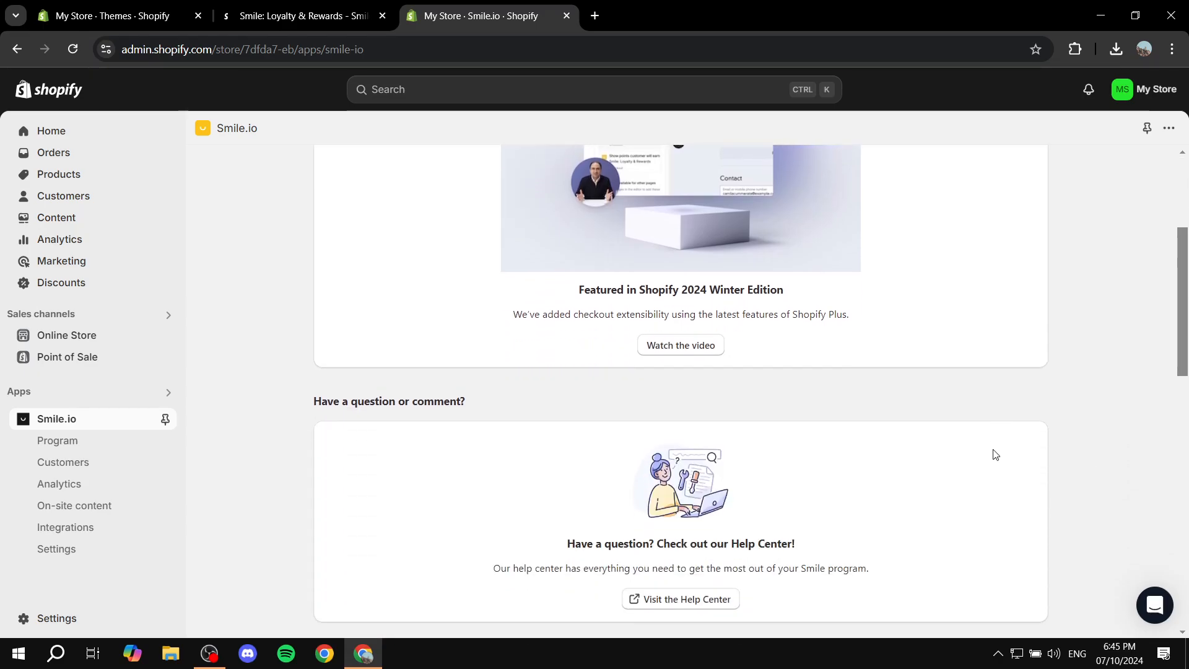
scroll(862, 490, up, 4)
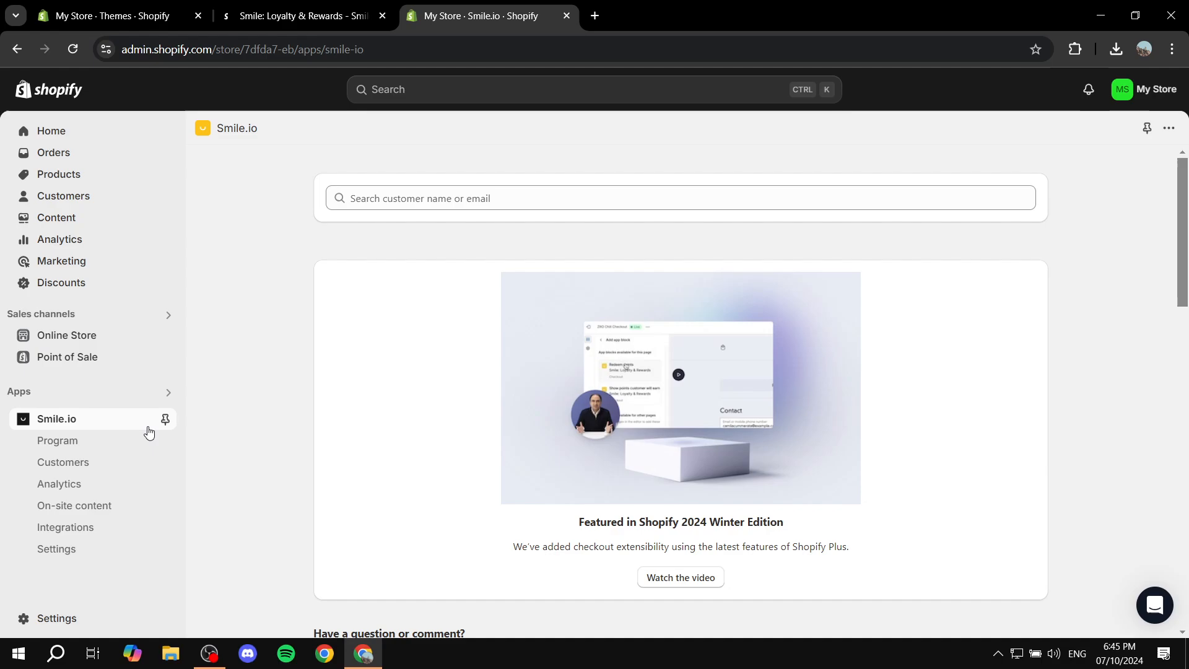
click(71, 336)
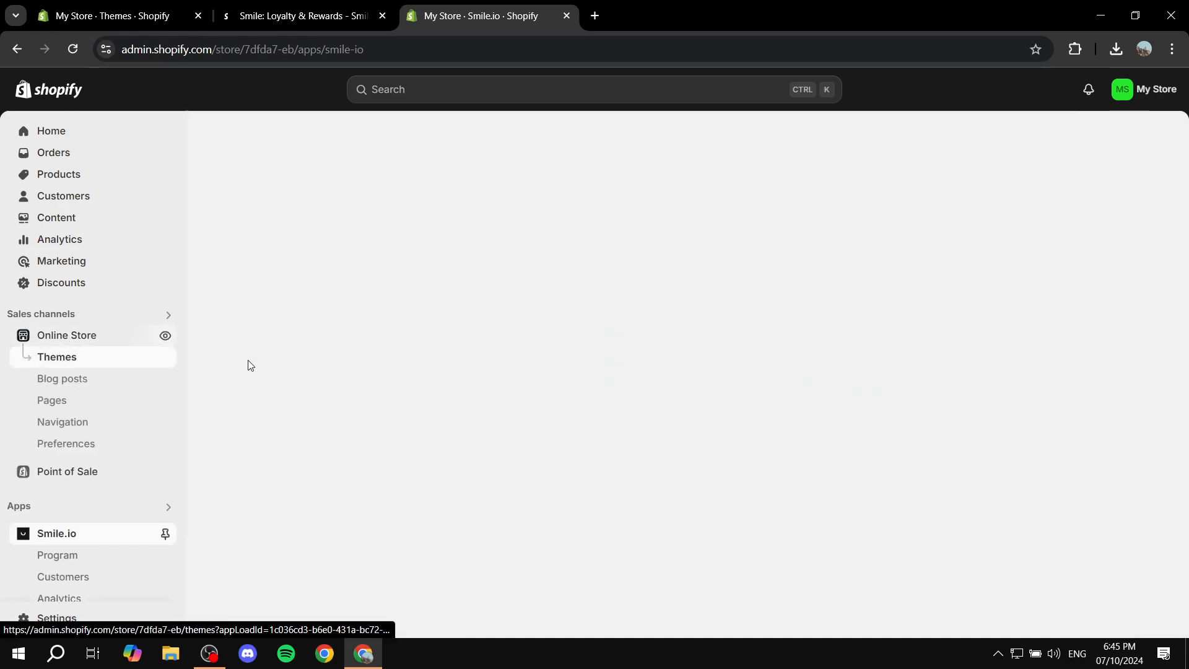
click(166, 336)
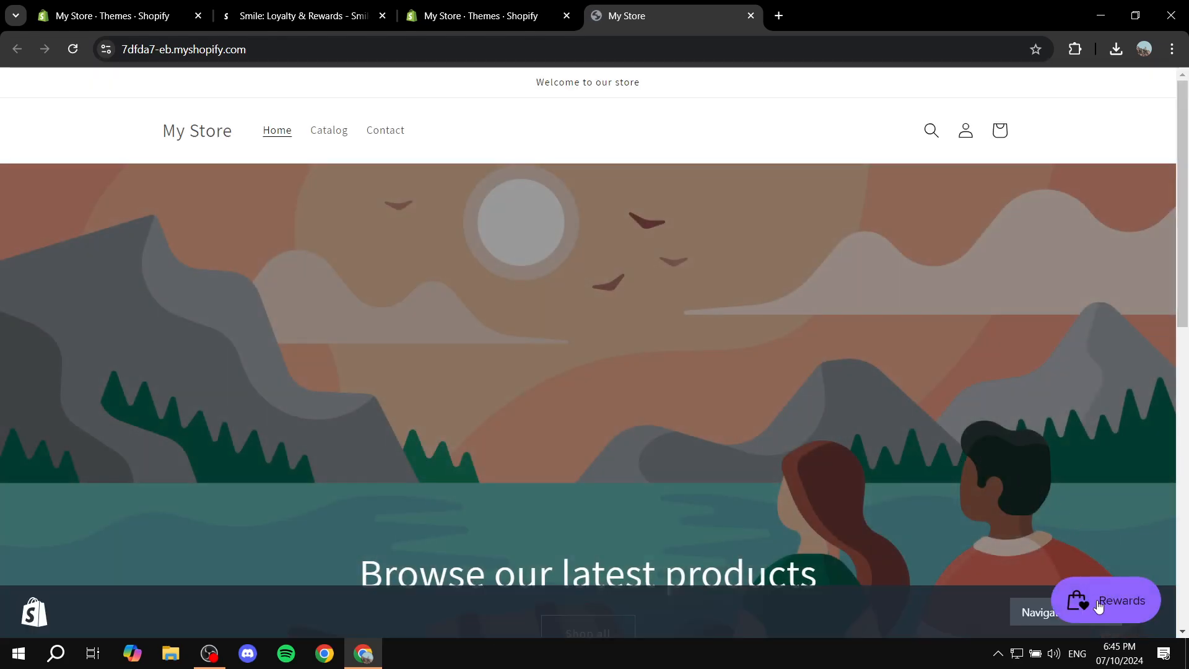
click(1105, 602)
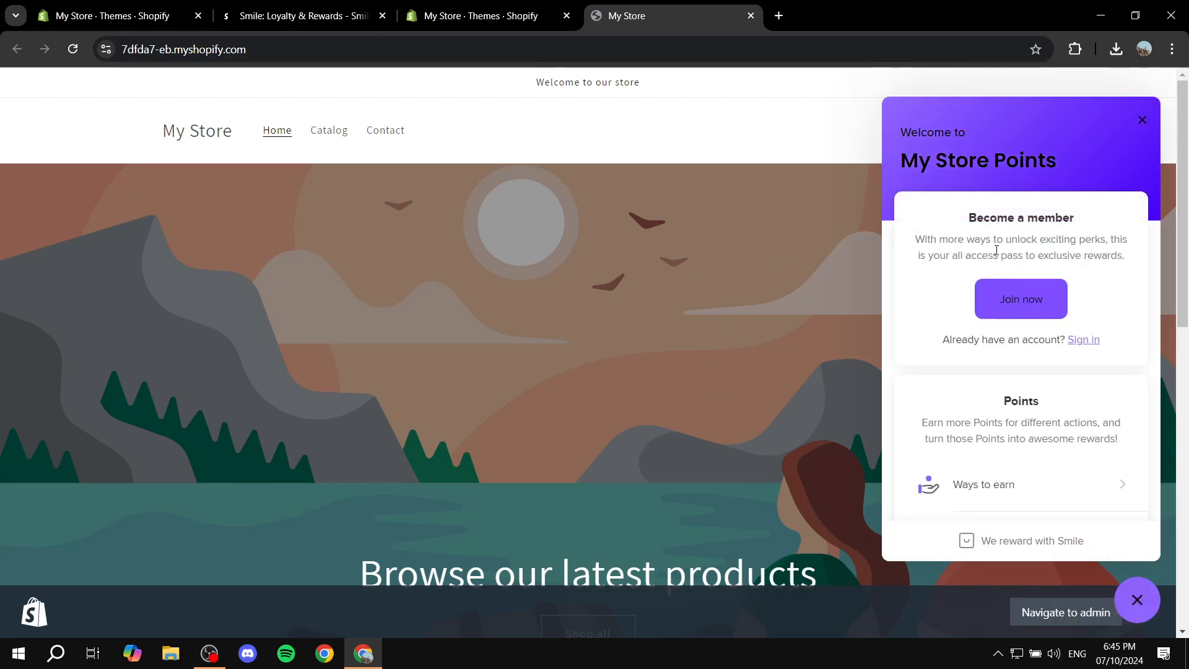
Examine the membership and points sections of the rewards panel, including the ways to redeem, and close the panel and the storefront
drag(983, 225, 1078, 224)
click(1078, 225)
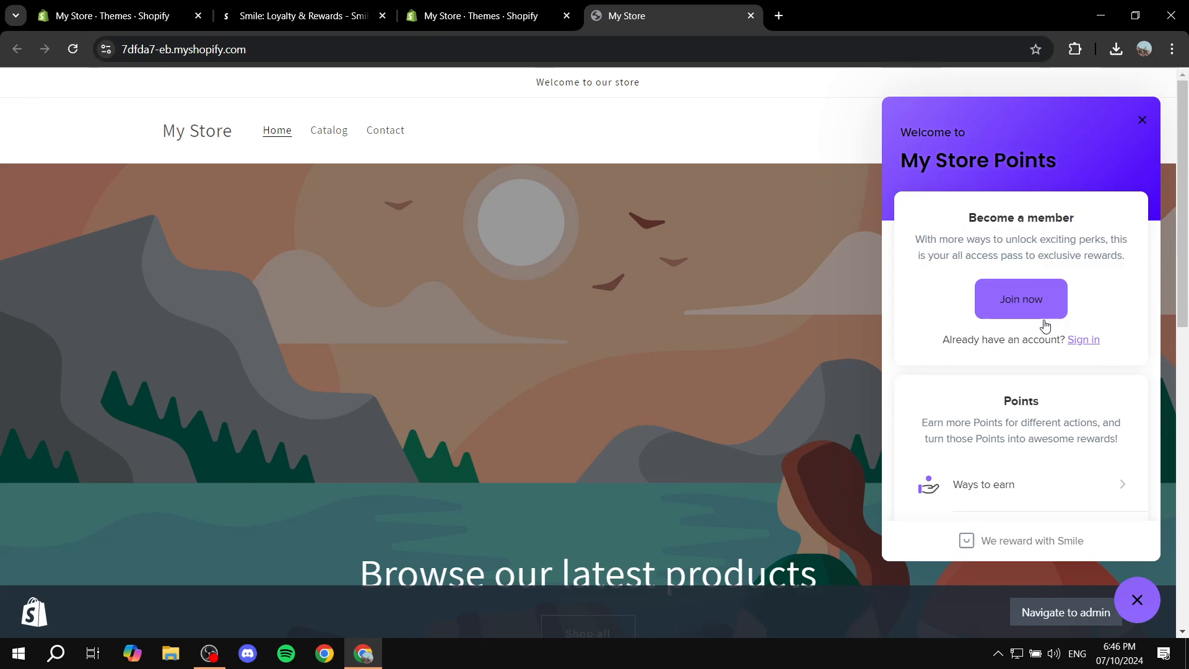
scroll(950, 354, down, 1)
scroll(950, 358, down, 1)
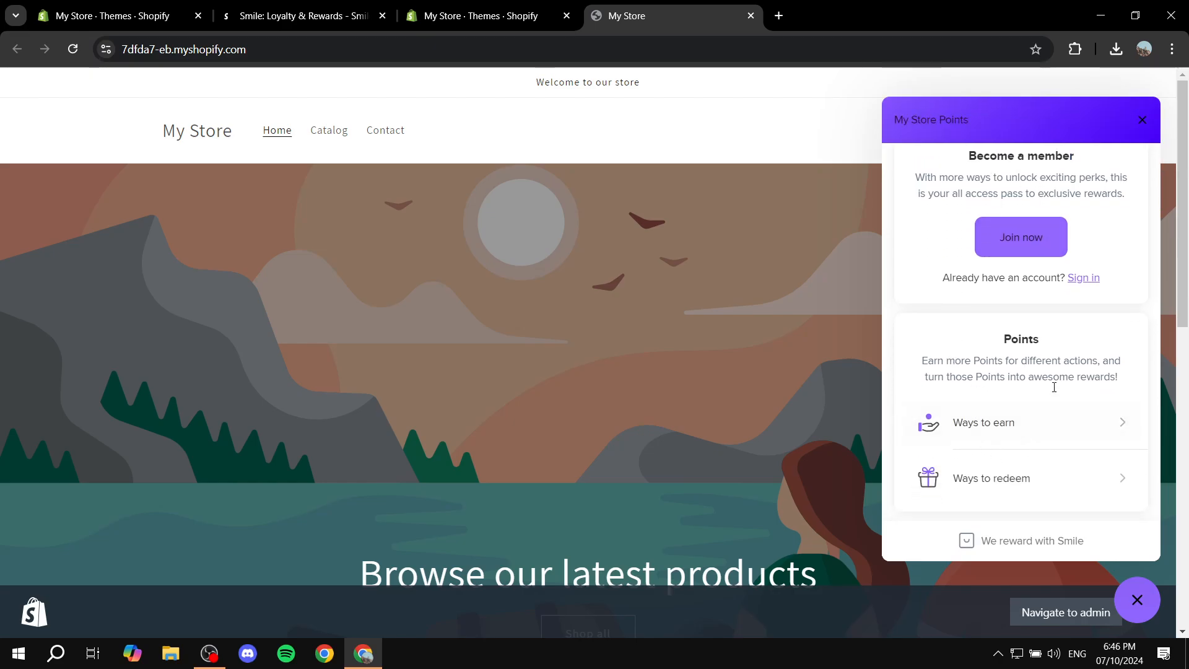
click(997, 499)
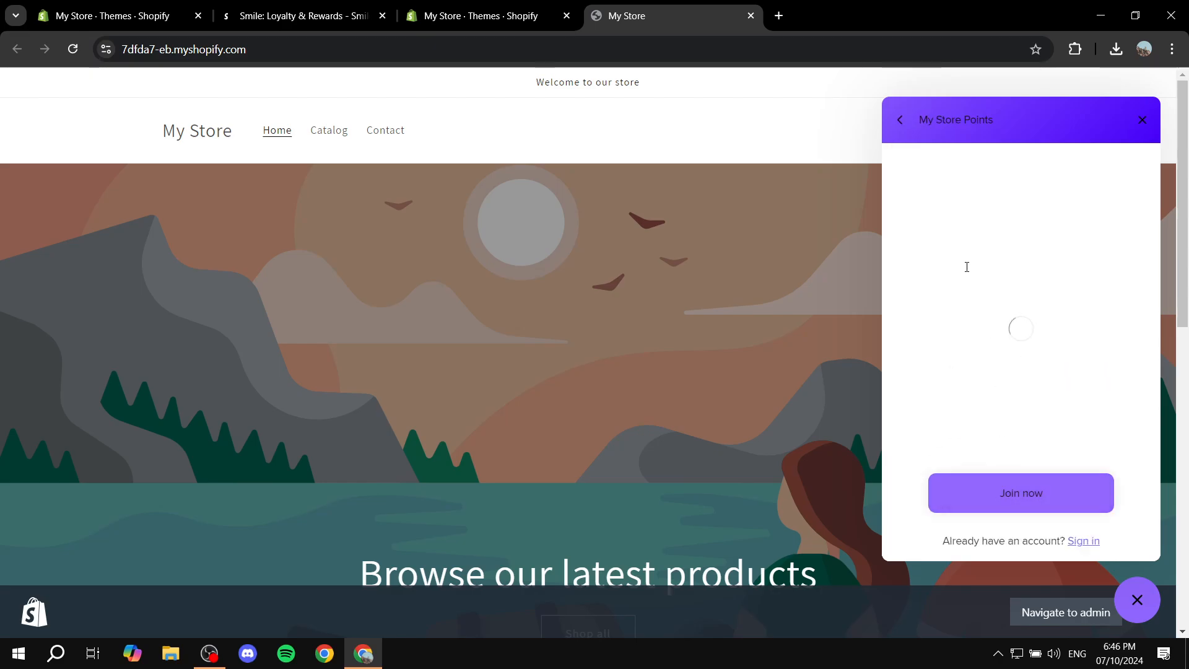
click(901, 121)
click(1143, 119)
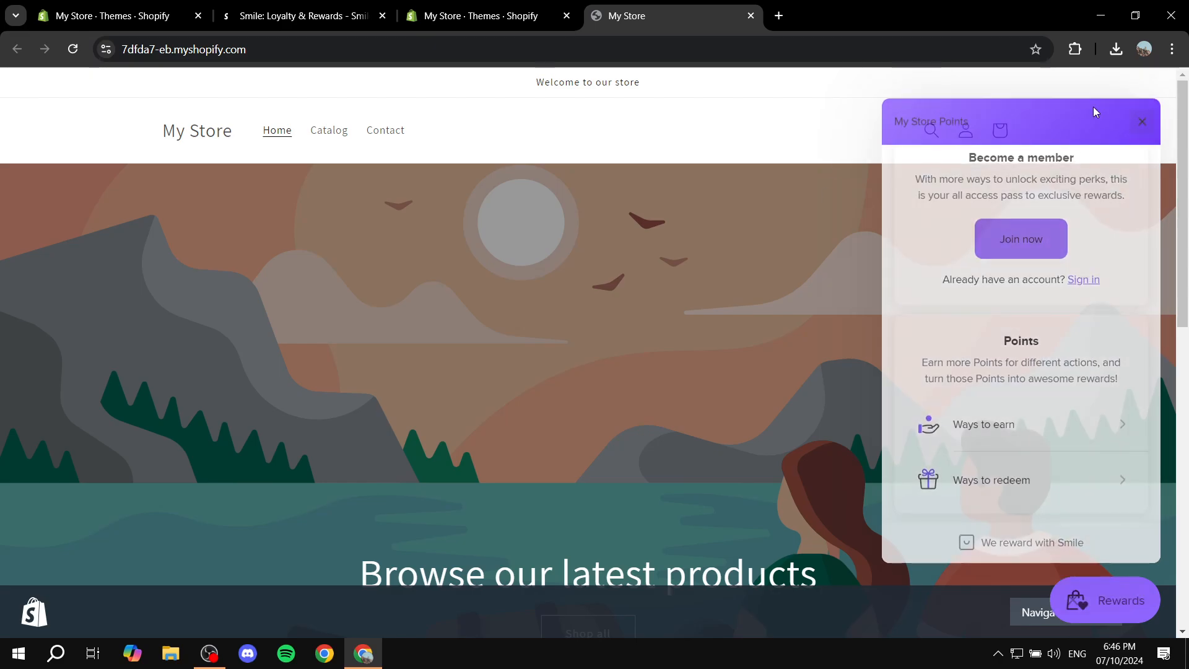
click(750, 15)
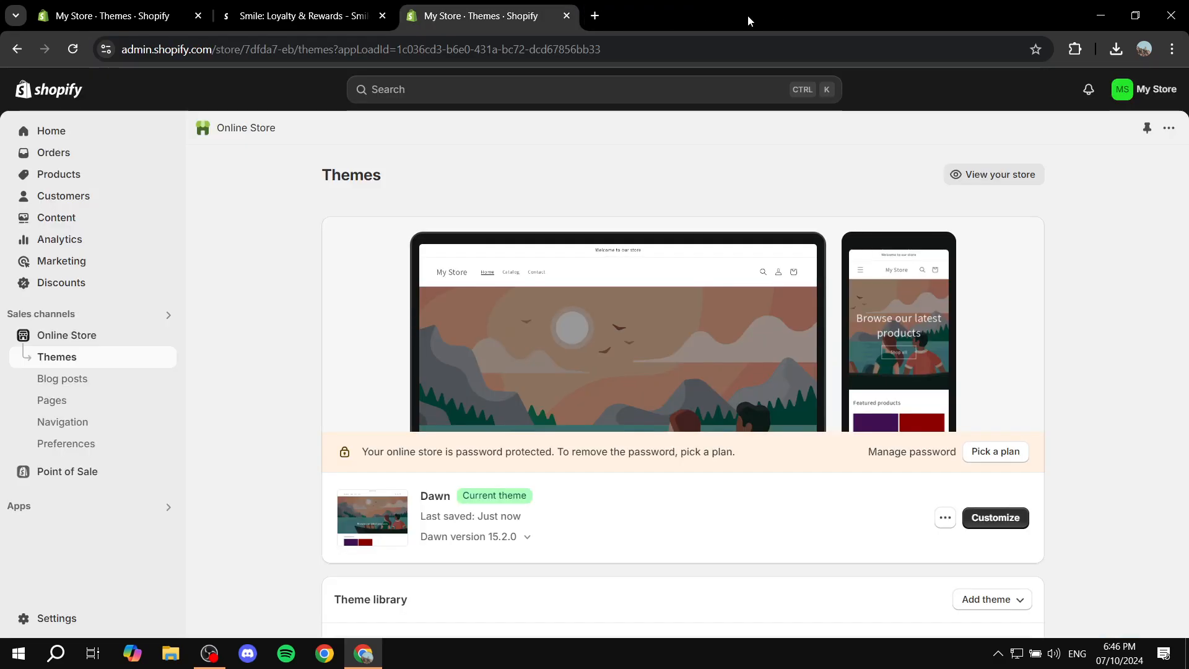
Reopen the Smile.io app from the store's installed apps
click(107, 518)
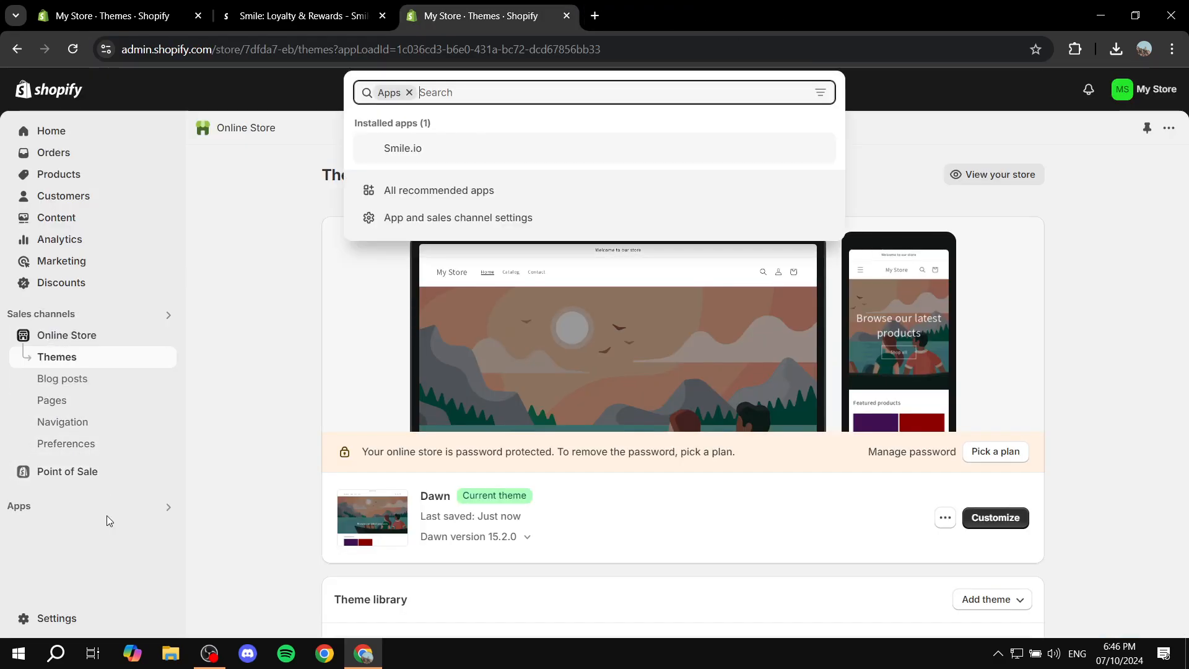
click(498, 148)
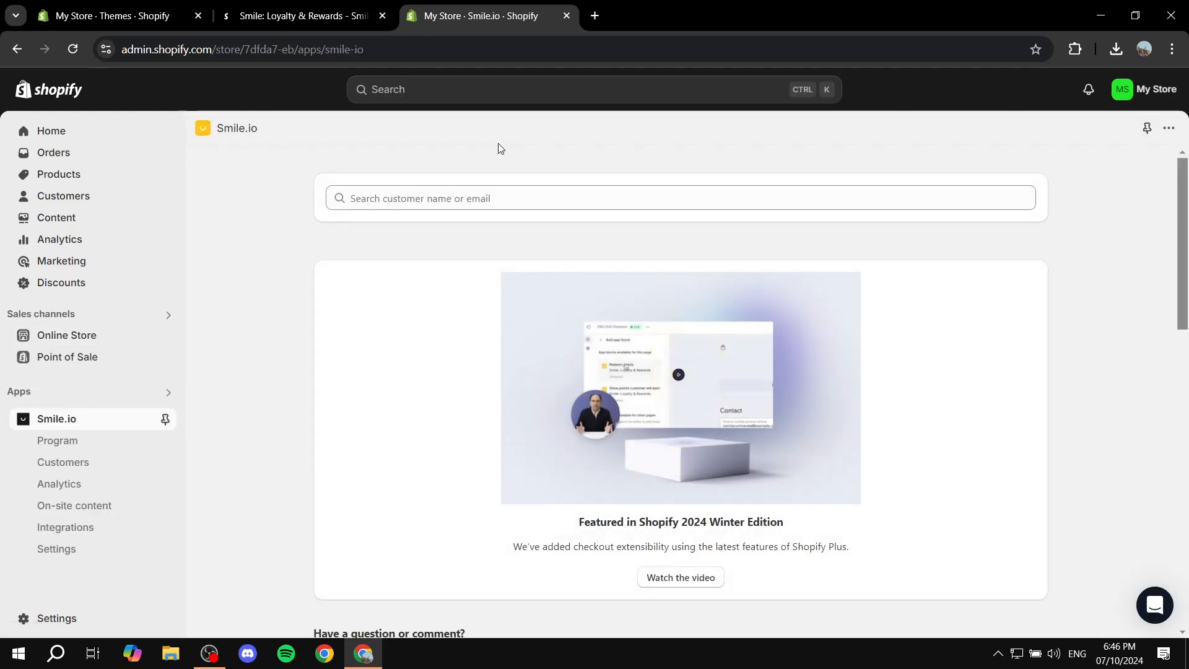
scroll(265, 364, down, 1)
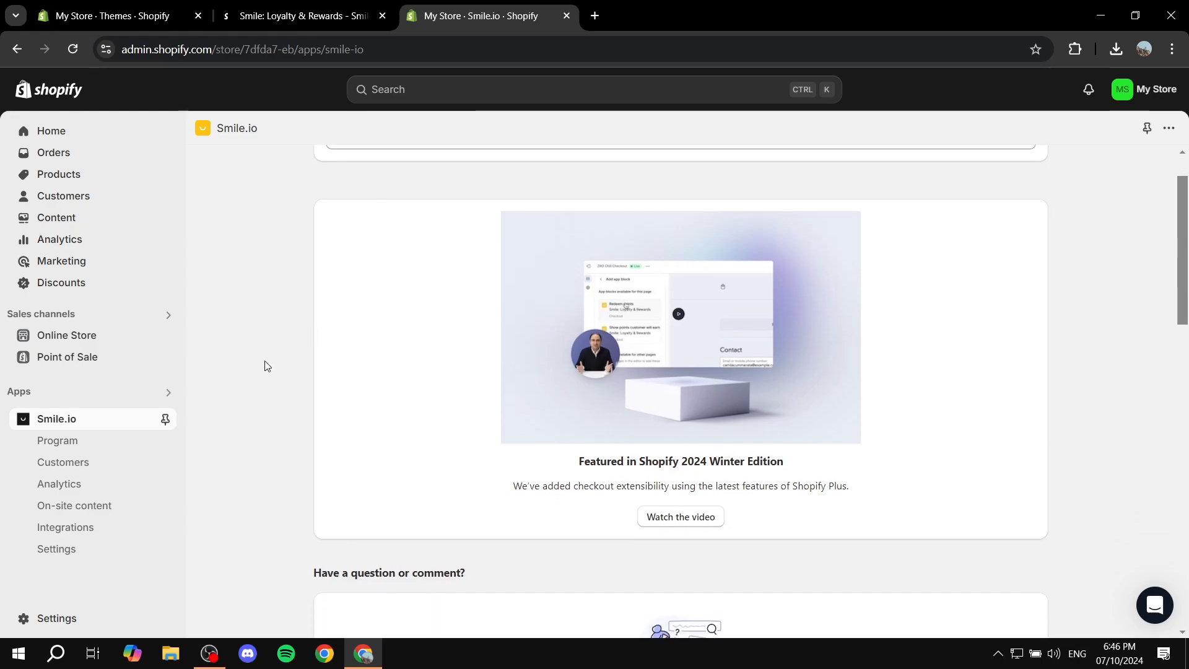